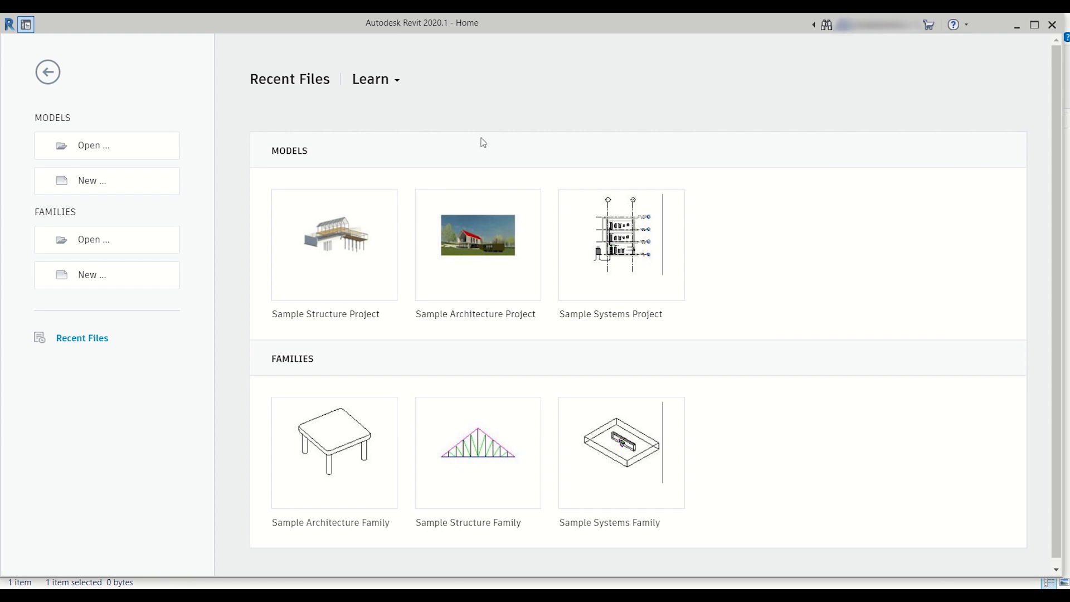
# Step: Create a new project from the Structural Template
pyautogui.click(27, 25)
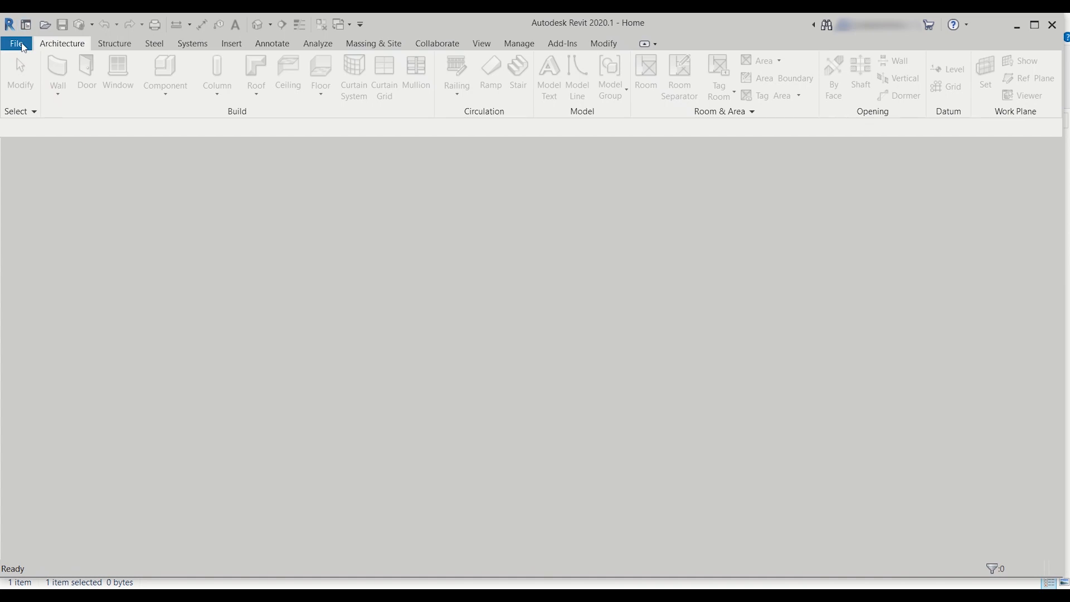
pyautogui.click(22, 45)
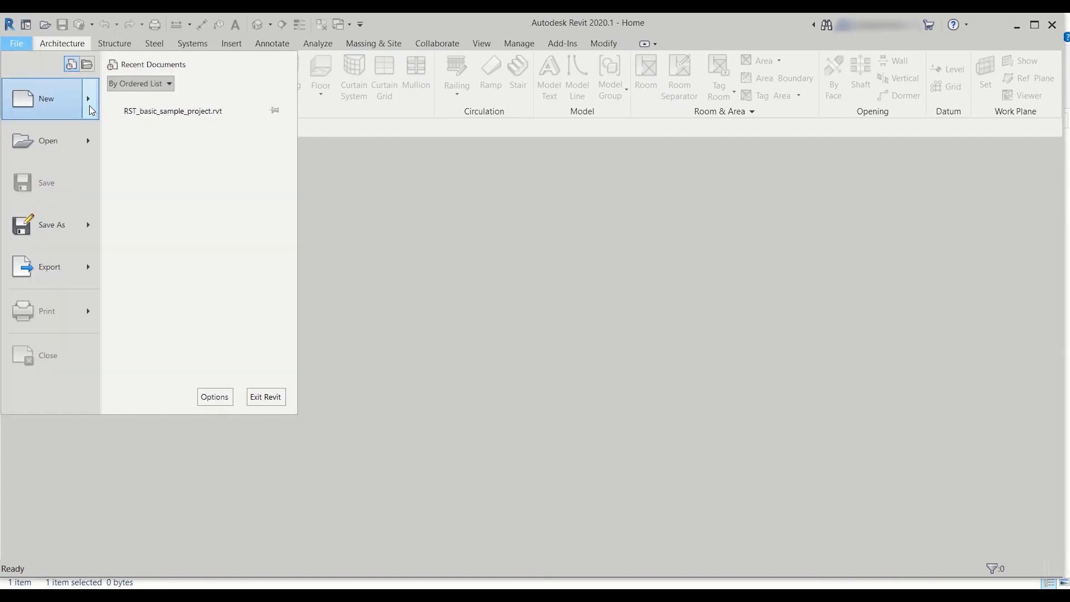
pyautogui.moveTo(93, 104)
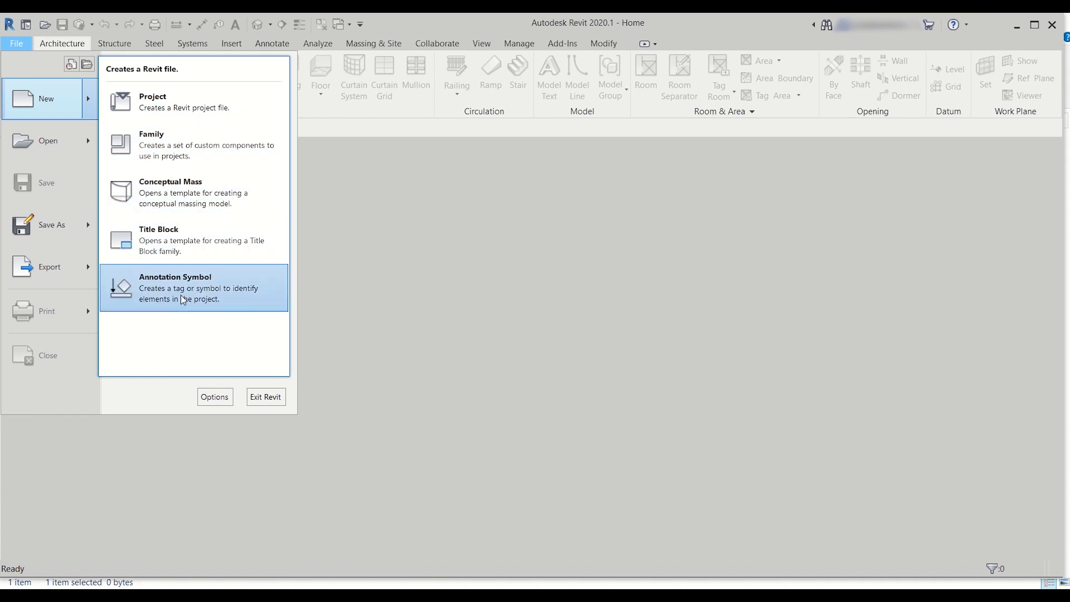
pyautogui.click(223, 113)
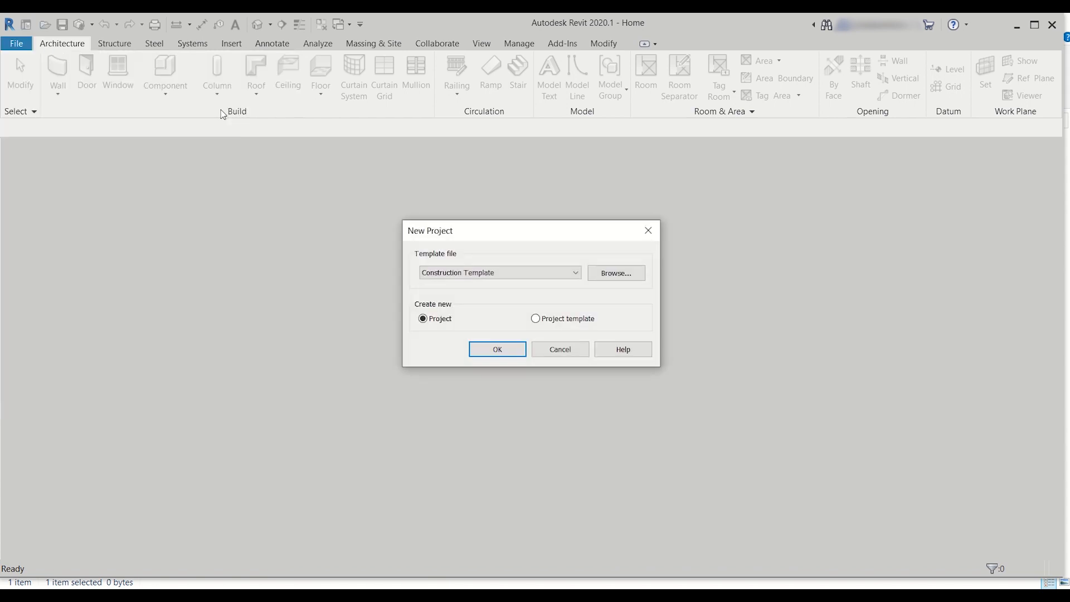
pyautogui.click(463, 275)
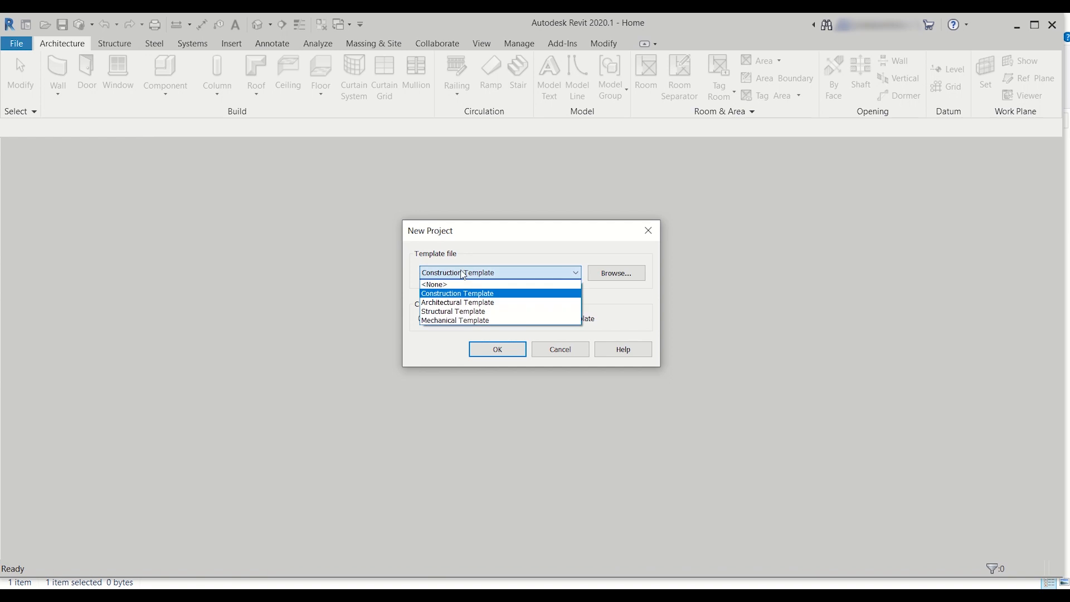
pyautogui.click(472, 312)
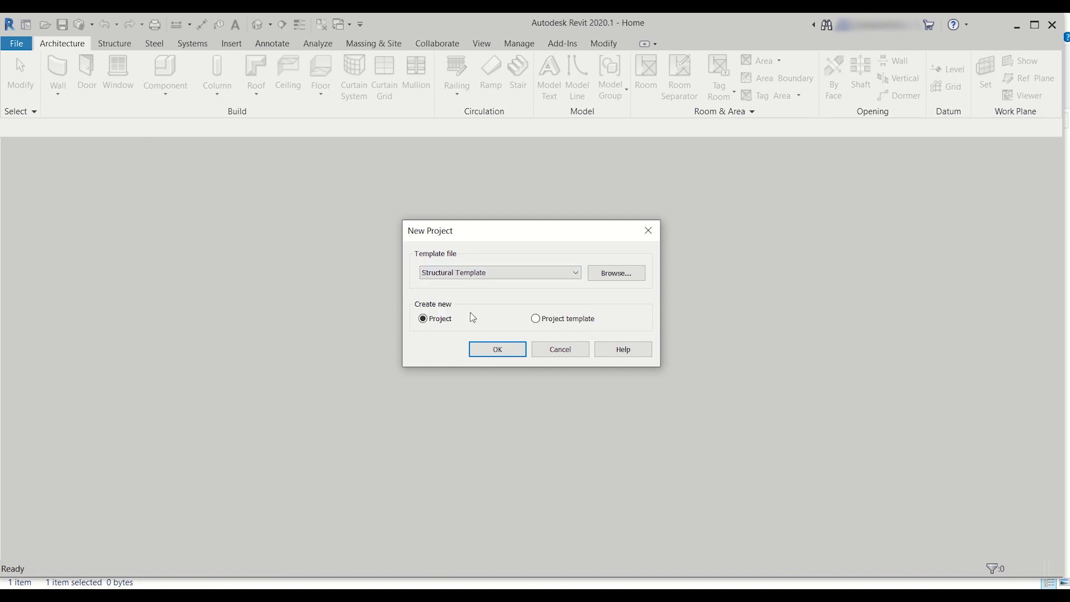
pyautogui.click(500, 348)
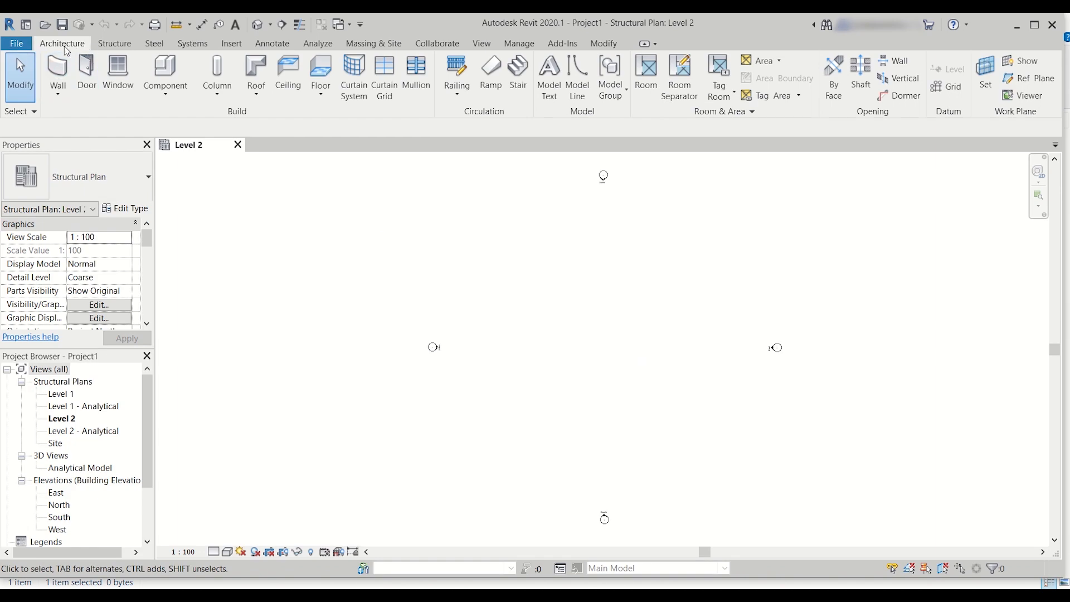
# Step: Look over the steel, annotation and architecture tools, the project's list of views, and the user interface visibility options
pyautogui.click(124, 44)
pyautogui.click(154, 44)
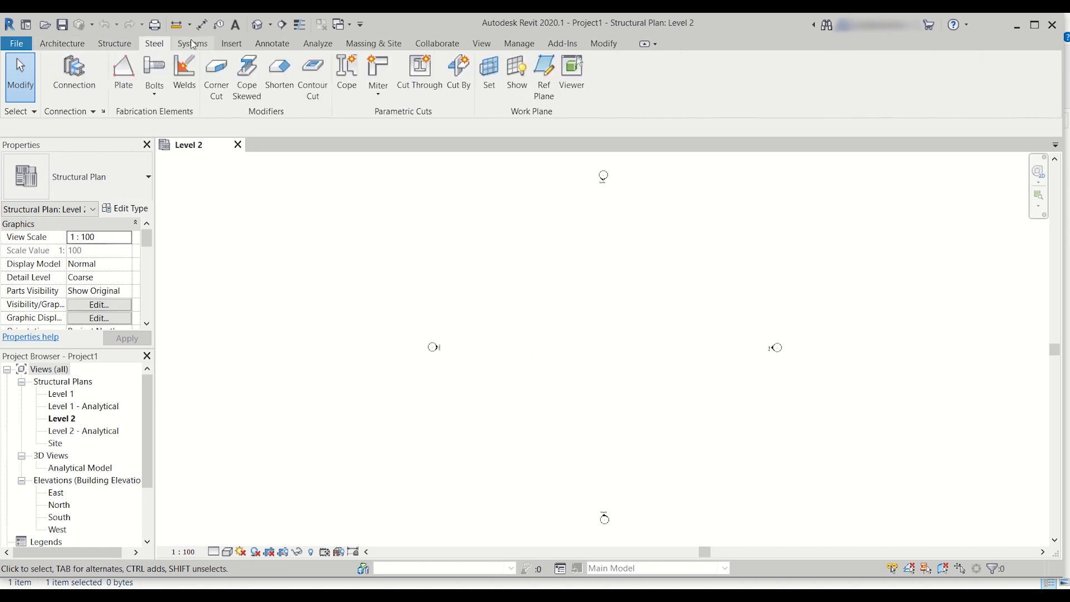
pyautogui.click(290, 45)
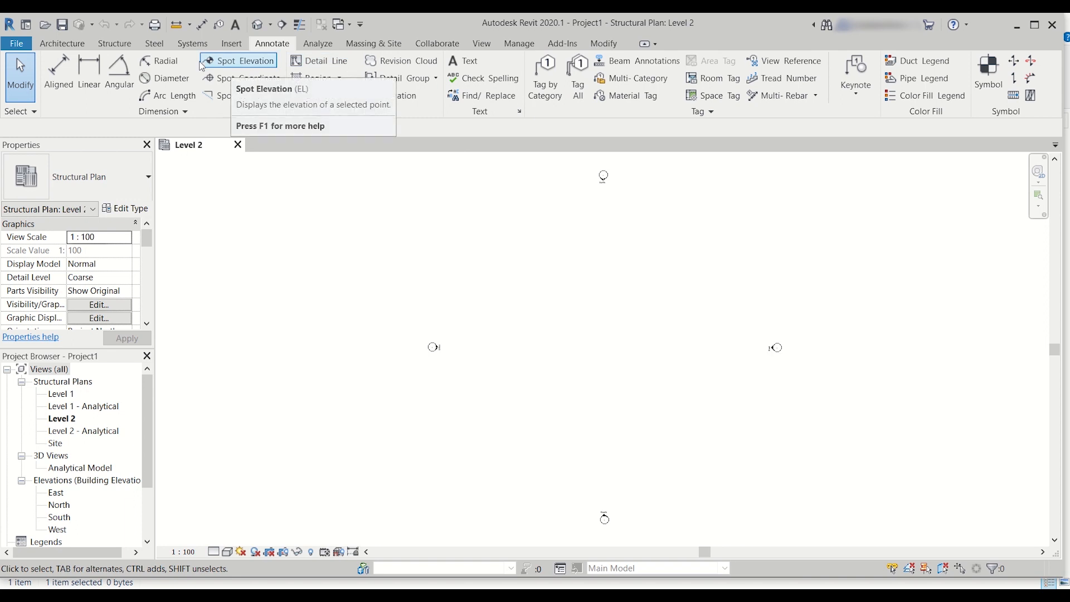
pyautogui.click(62, 43)
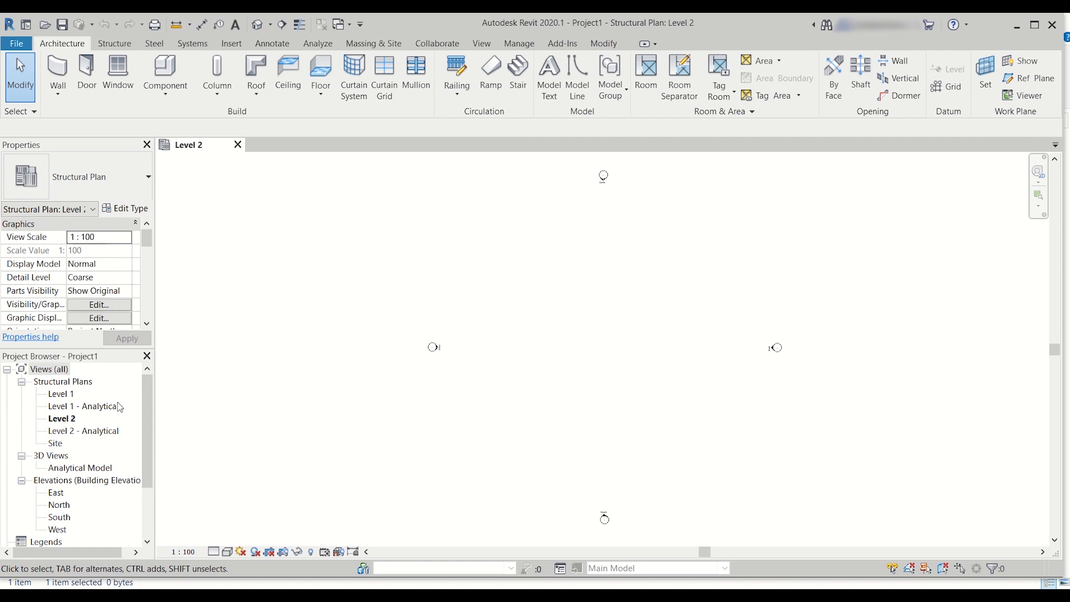
pyautogui.scroll(-2, 126, 404)
pyautogui.scroll(2, 122, 402)
pyautogui.scroll(-4, 87, 401)
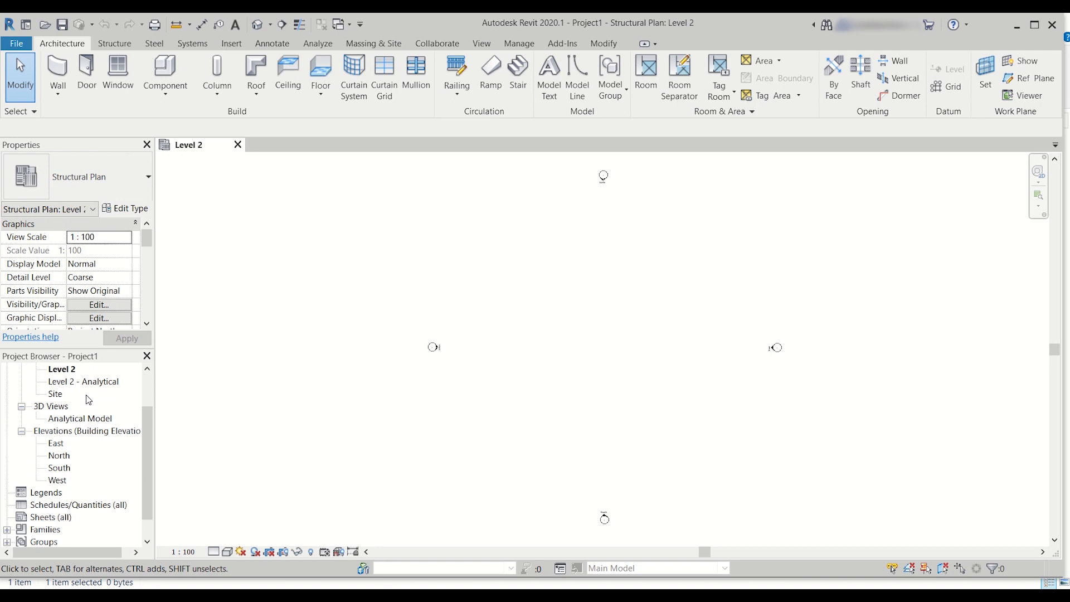
pyautogui.scroll(4, 89, 400)
pyautogui.click(485, 45)
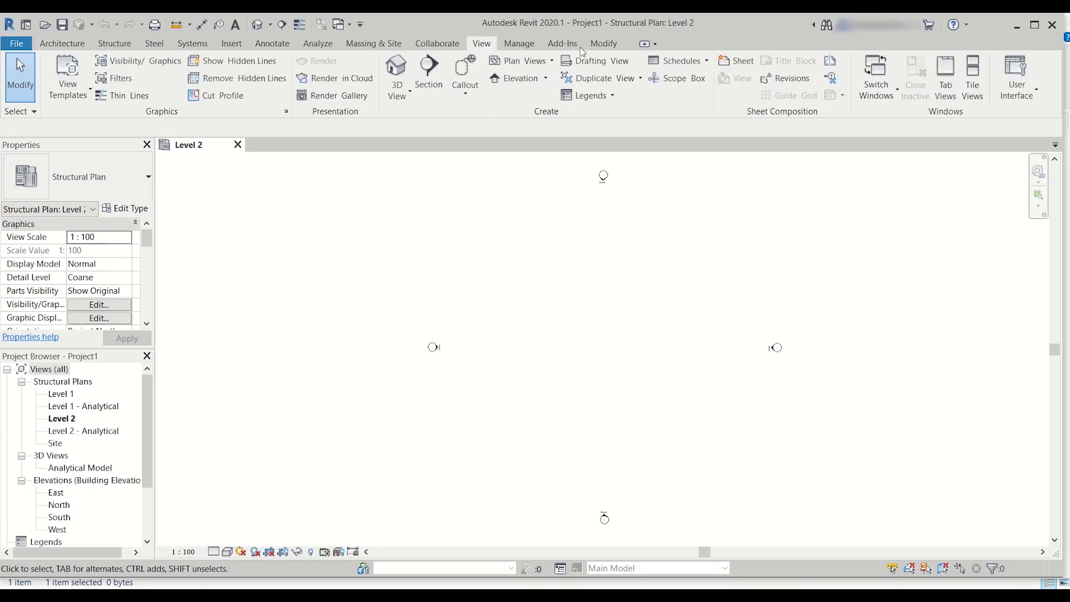
pyautogui.click(1037, 96)
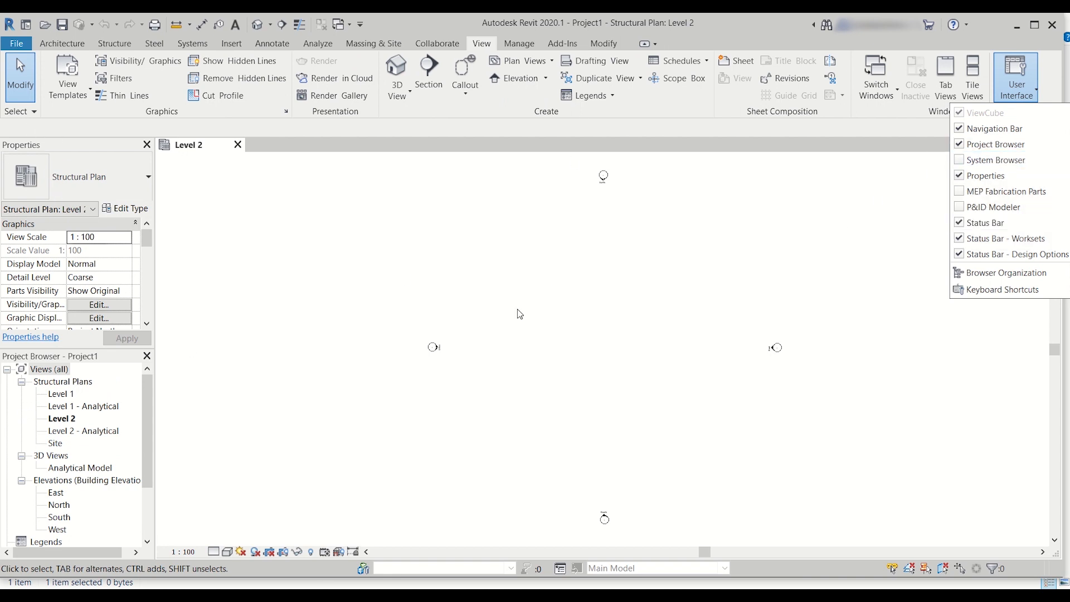
pyautogui.click(489, 305)
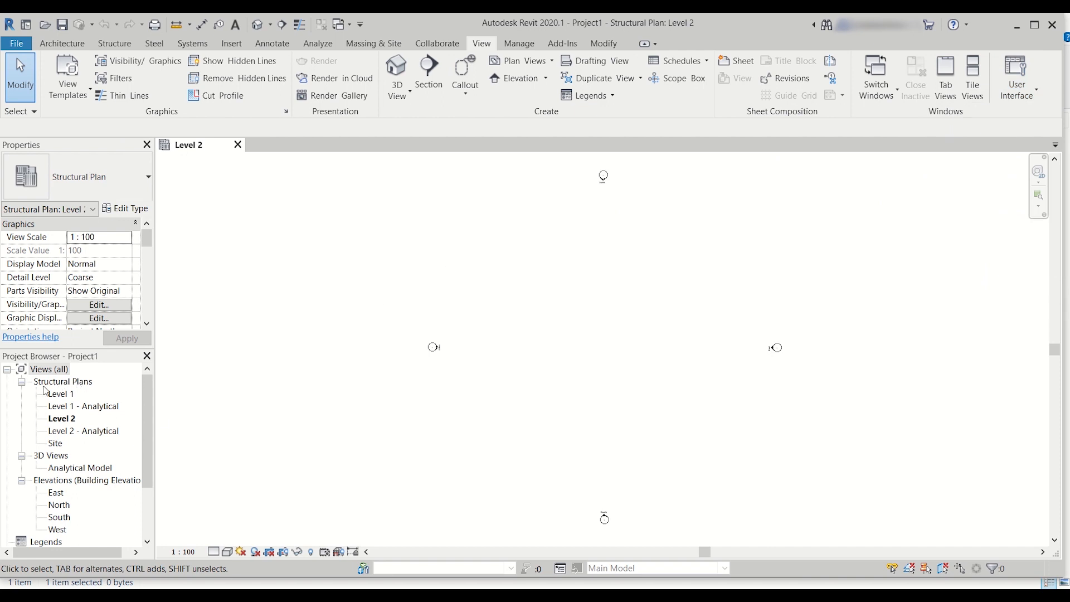
# Step: Open the North building elevation view
pyautogui.scroll(-1, 48, 395)
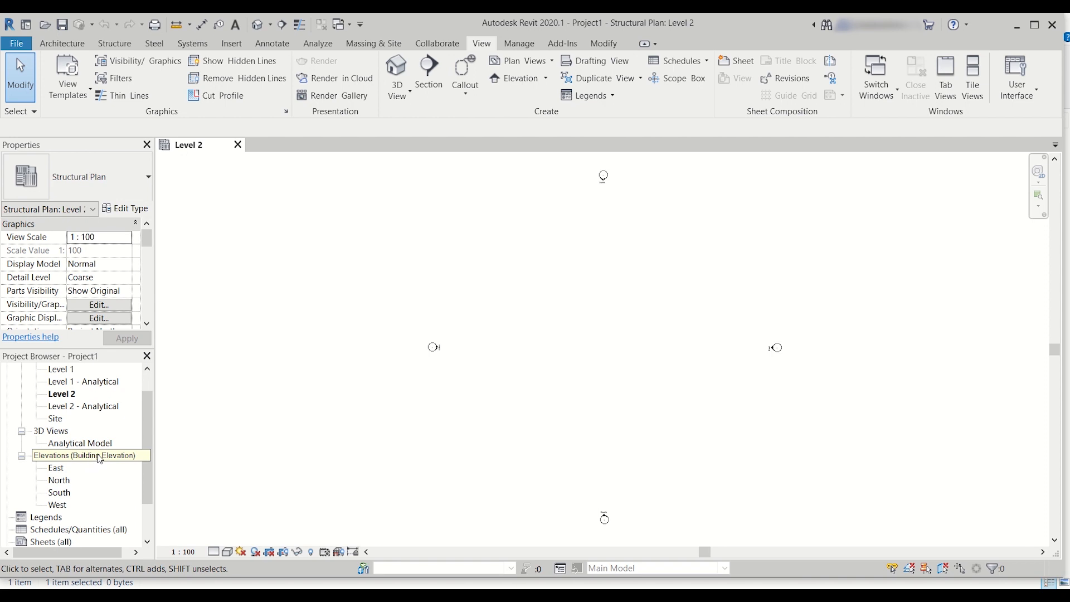
pyautogui.click(59, 480)
pyautogui.doubleClick(65, 483)
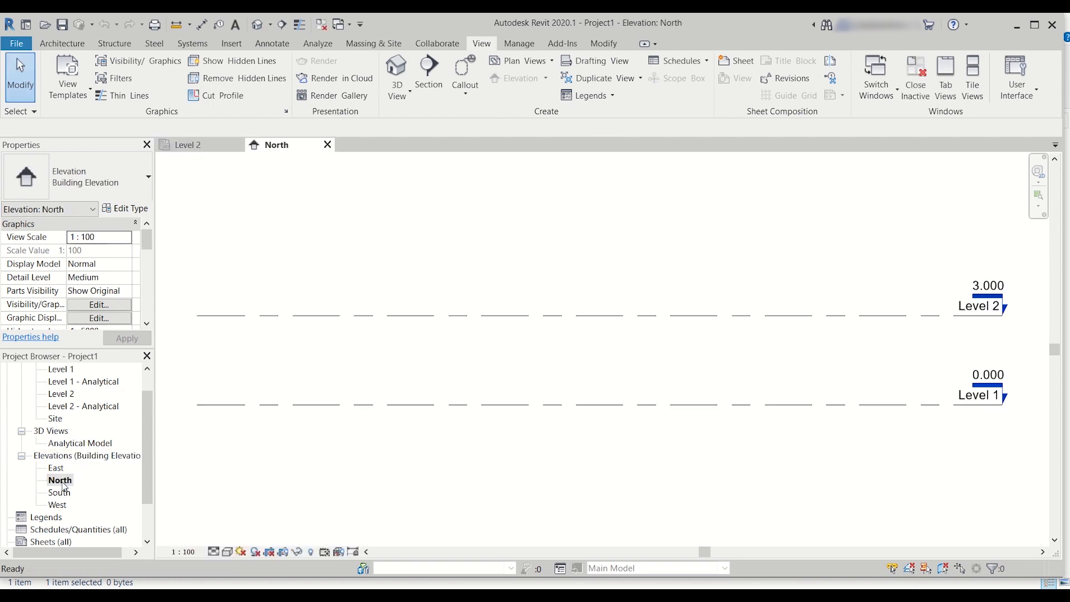
# Step: Set the elevation of Level 1 to -1.2 m
pyautogui.moveTo(604, 327); pyautogui.dragTo(590, 361, button='middle')
pyautogui.scroll(-1, 588, 411)
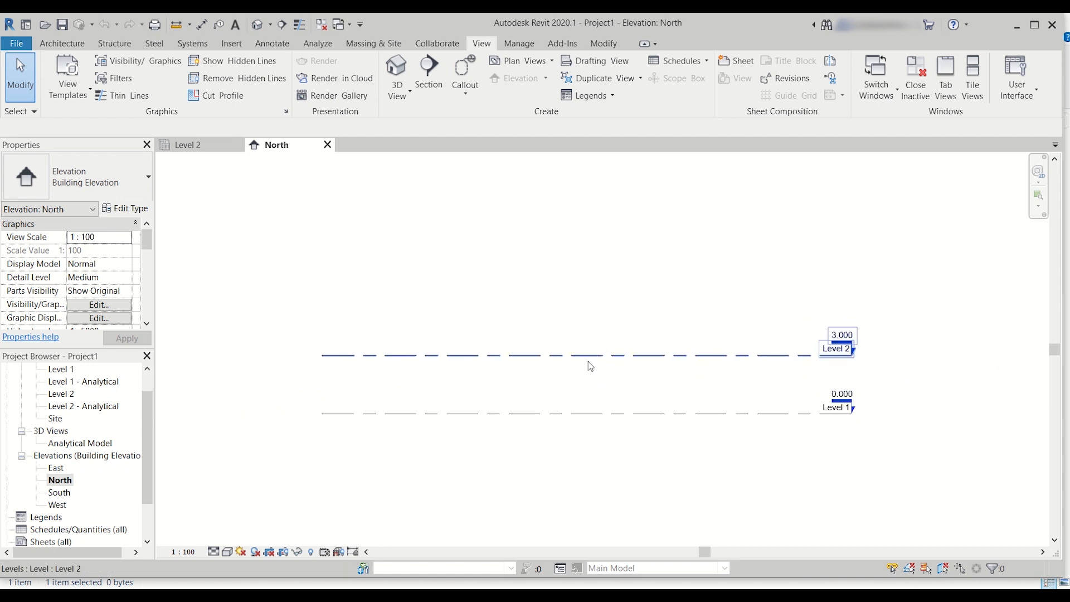
pyautogui.scroll(5, 595, 371)
pyautogui.scroll(-3, 595, 370)
pyautogui.scroll(2, 596, 370)
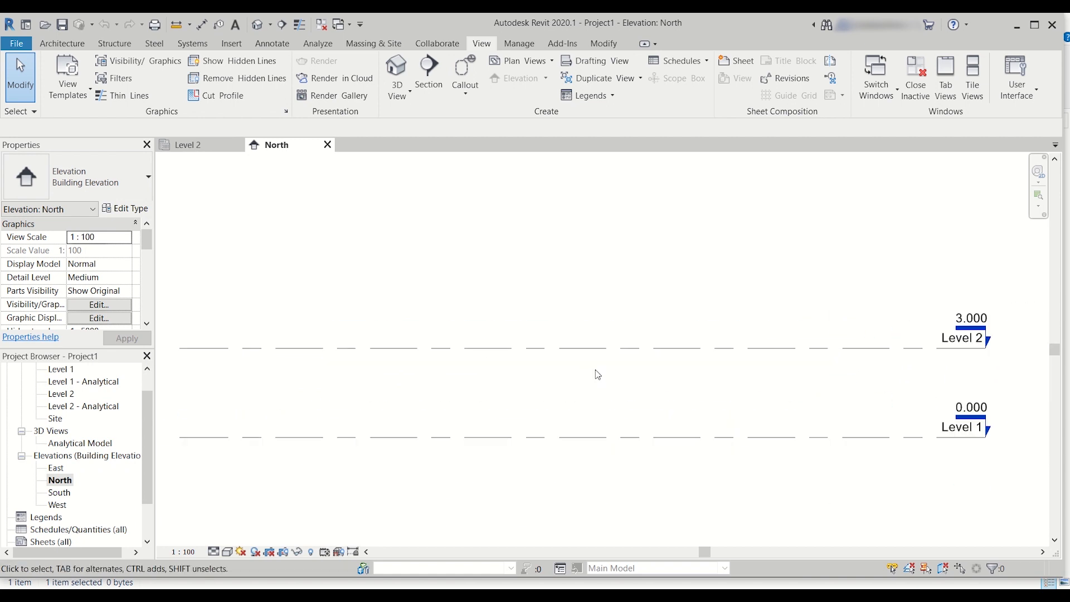
pyautogui.scroll(-3, 595, 370)
pyautogui.moveTo(601, 404); pyautogui.dragTo(597, 444, button='middle')
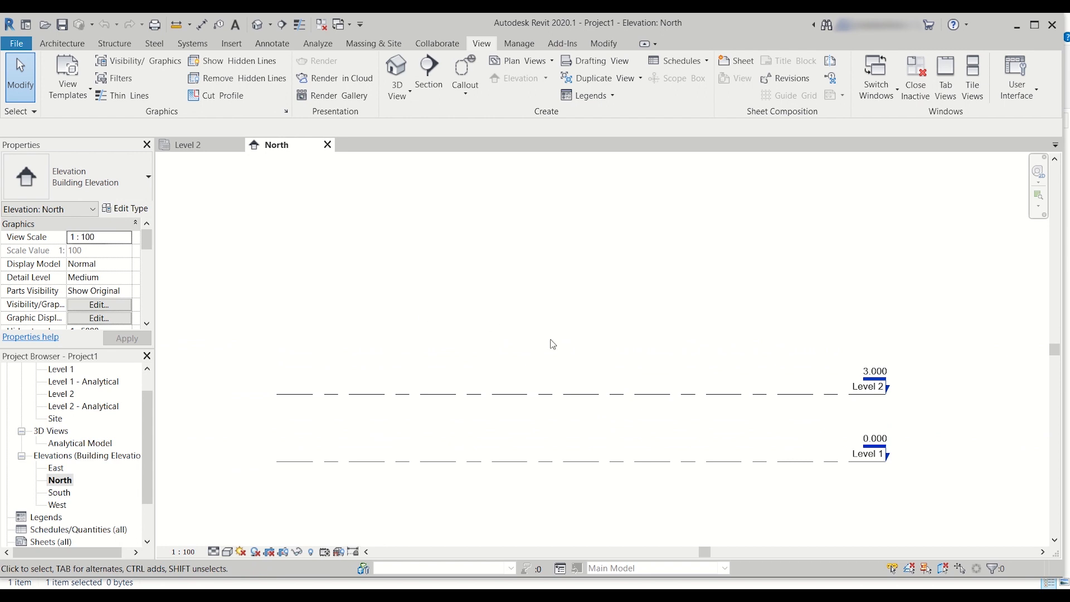
pyautogui.click(882, 440)
pyautogui.click(90, 236)
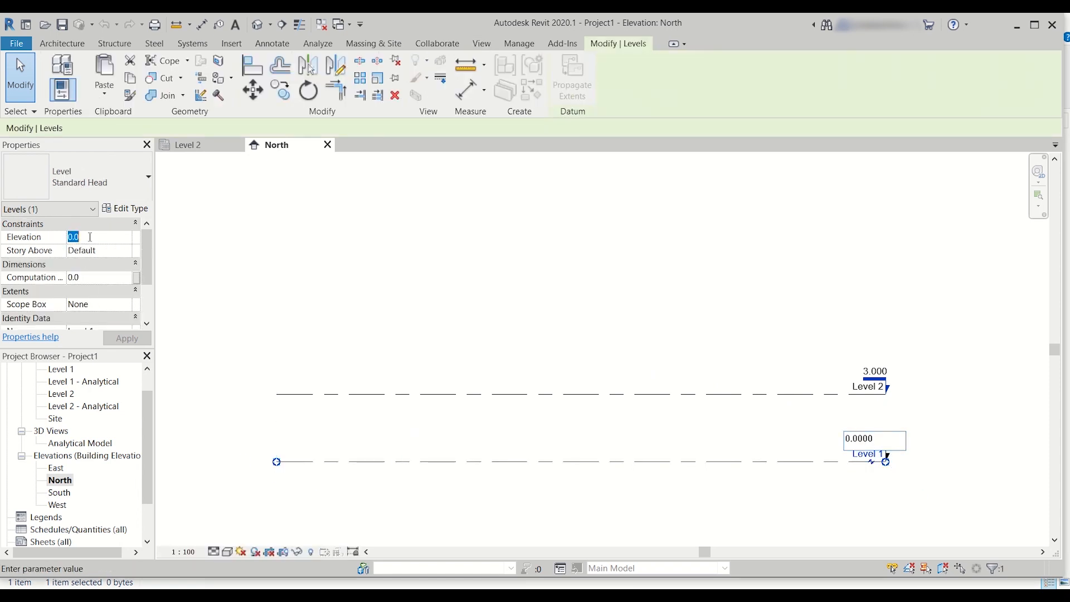
pyautogui.write('-')
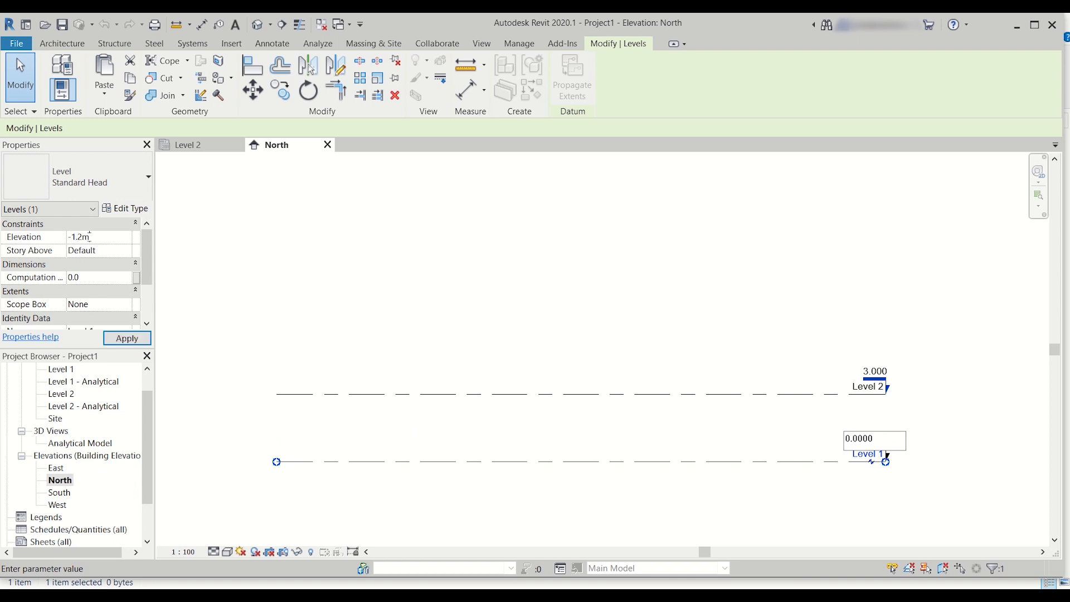
pyautogui.write('1.2m')
pyautogui.press('Return')
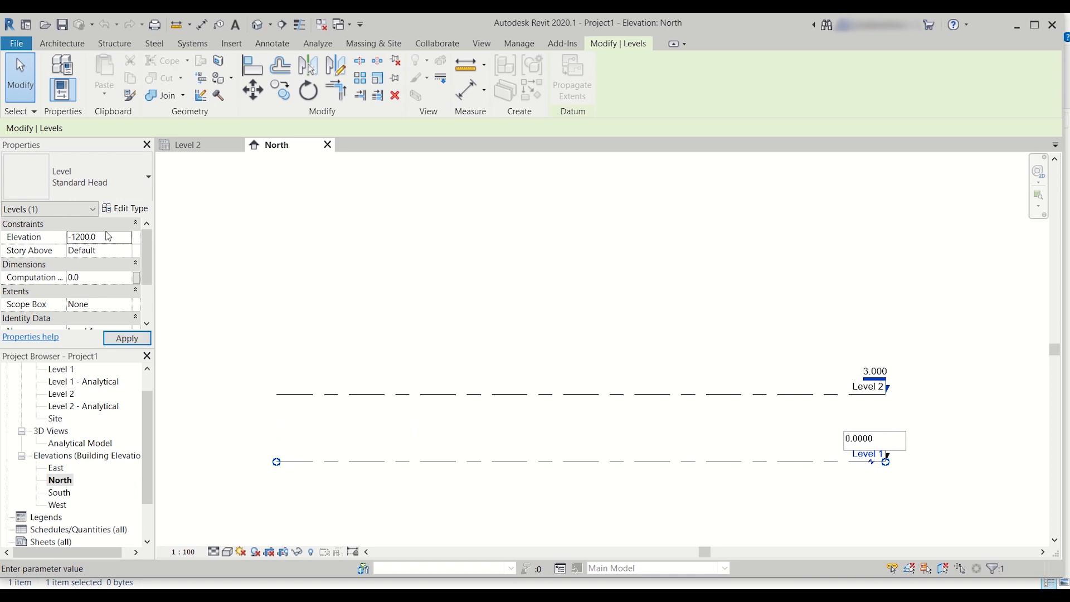
# Step: Set the elevation of Level 2 to 0
pyautogui.moveTo(639, 350); pyautogui.dragTo(649, 221, button='middle')
pyautogui.scroll(1, 896, 351)
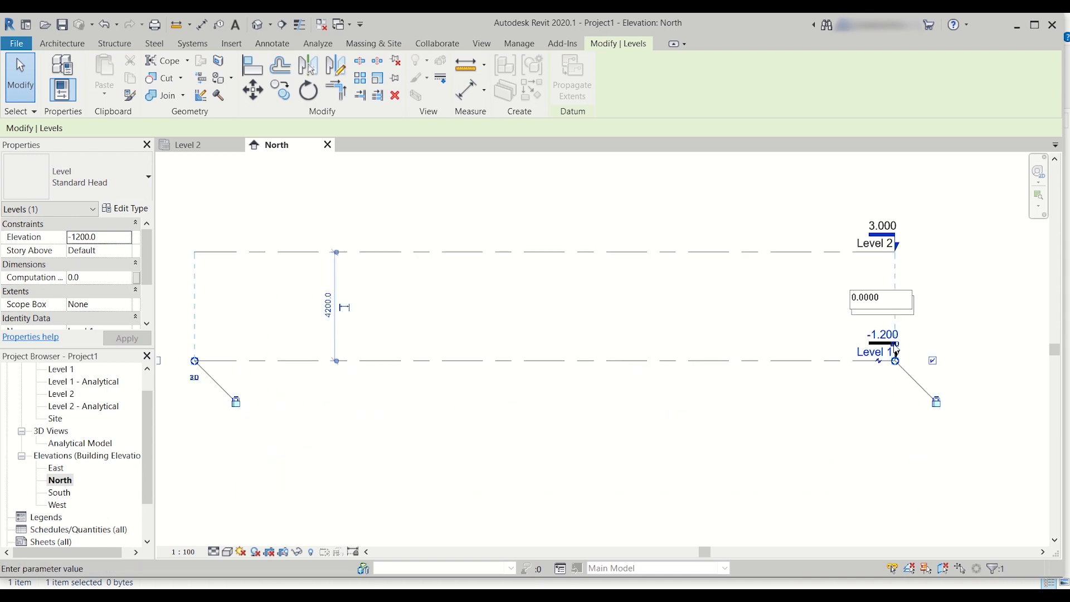
pyautogui.scroll(2, 896, 350)
pyautogui.scroll(-4, 896, 349)
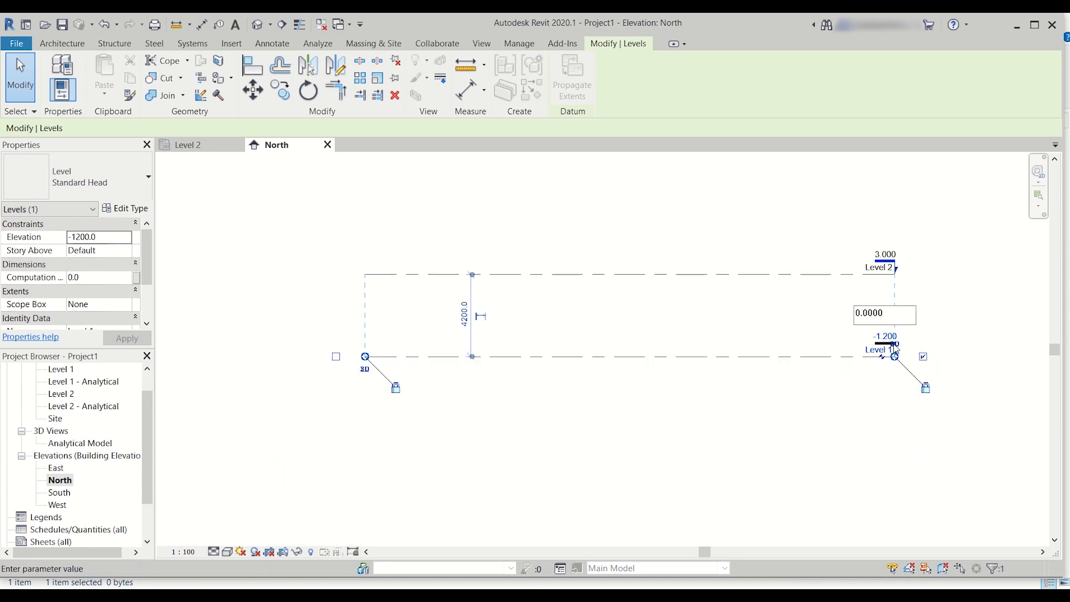
pyautogui.click(888, 254)
pyautogui.click(889, 254)
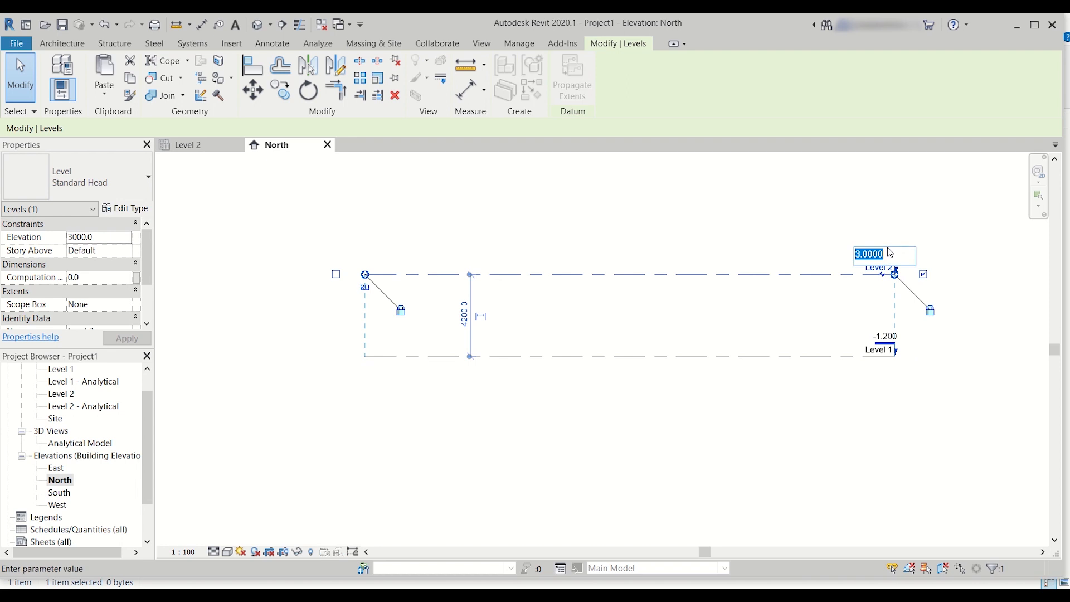
pyautogui.moveTo(94, 234); pyautogui.dragTo(6, 243)
pyautogui.write('0')
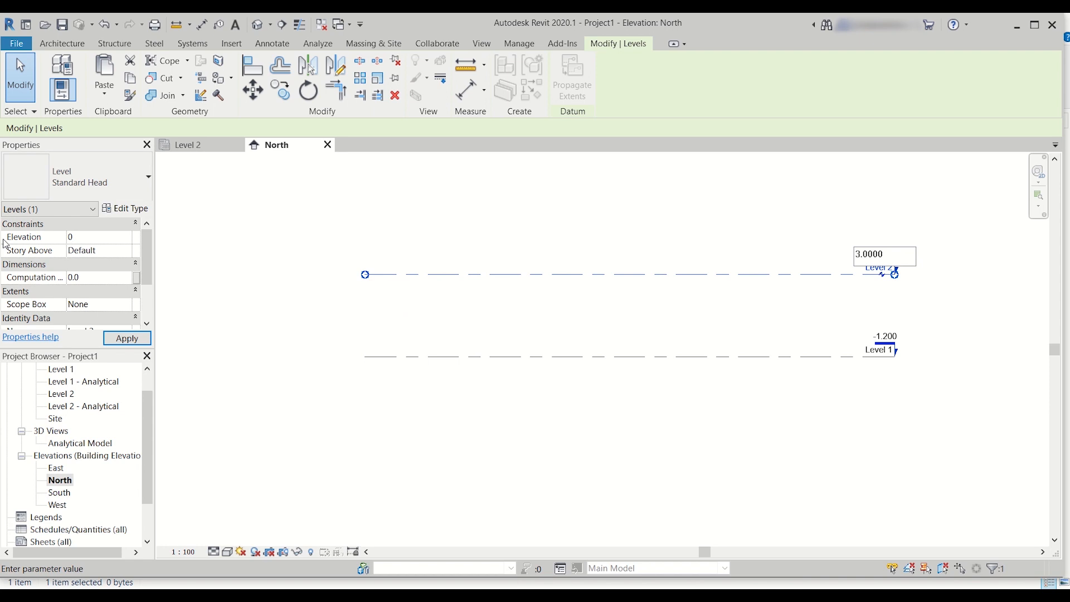
pyautogui.press('Return')
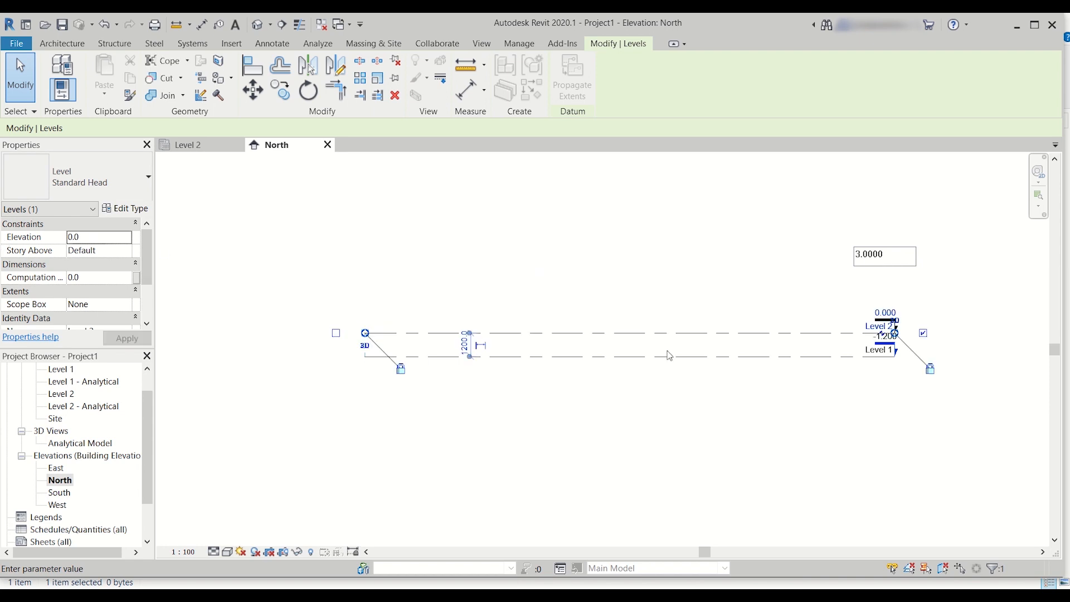
# Step: Start placing a new level with an offset of 3.2 m from the reference line
pyautogui.scroll(3, 817, 364)
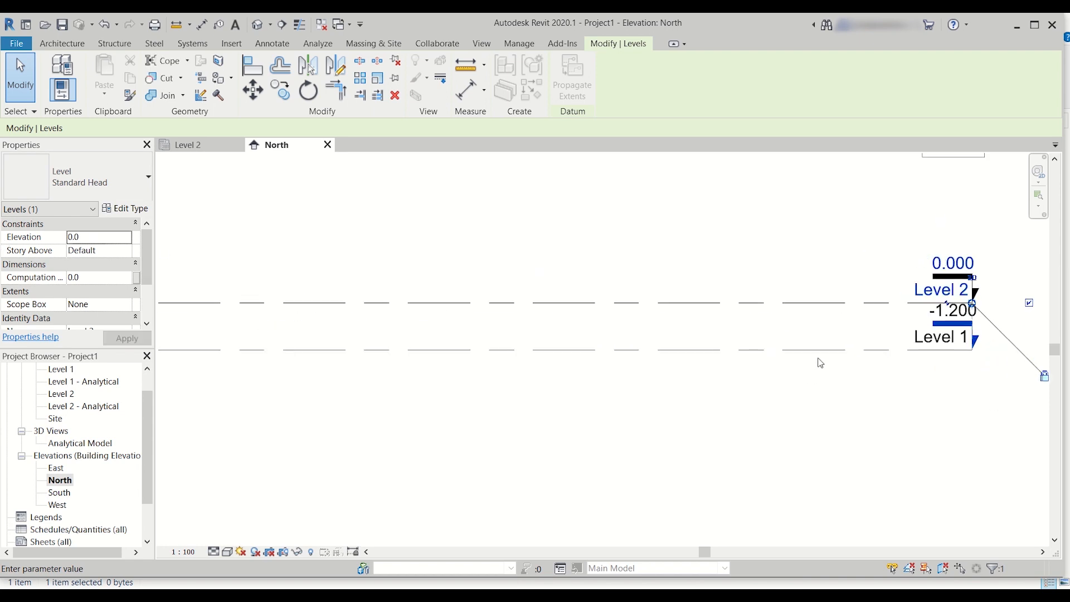
pyautogui.scroll(-3, 821, 363)
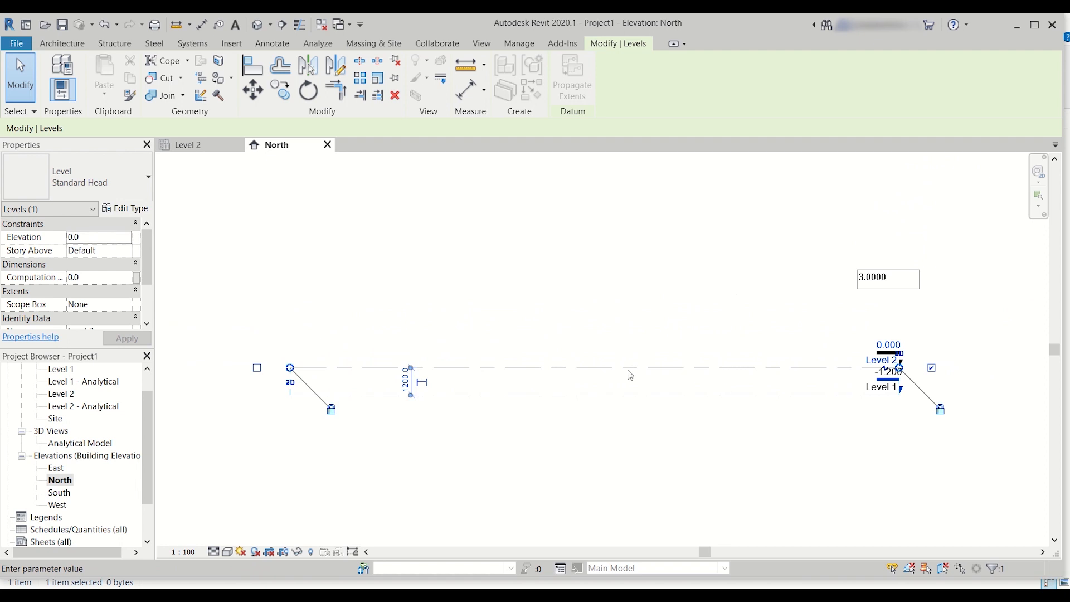
pyautogui.click(117, 44)
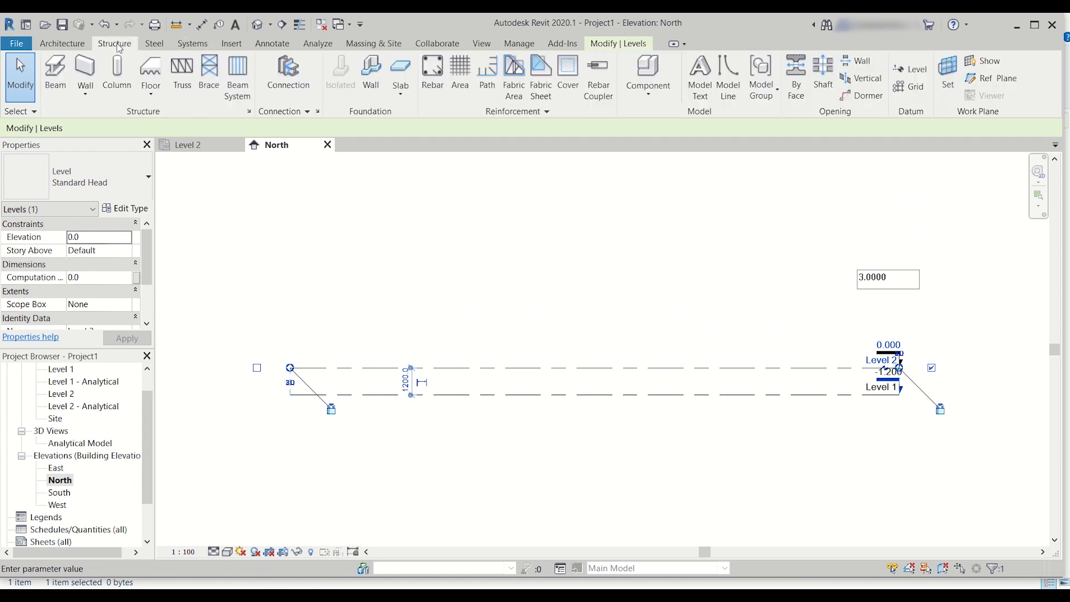
pyautogui.click(920, 77)
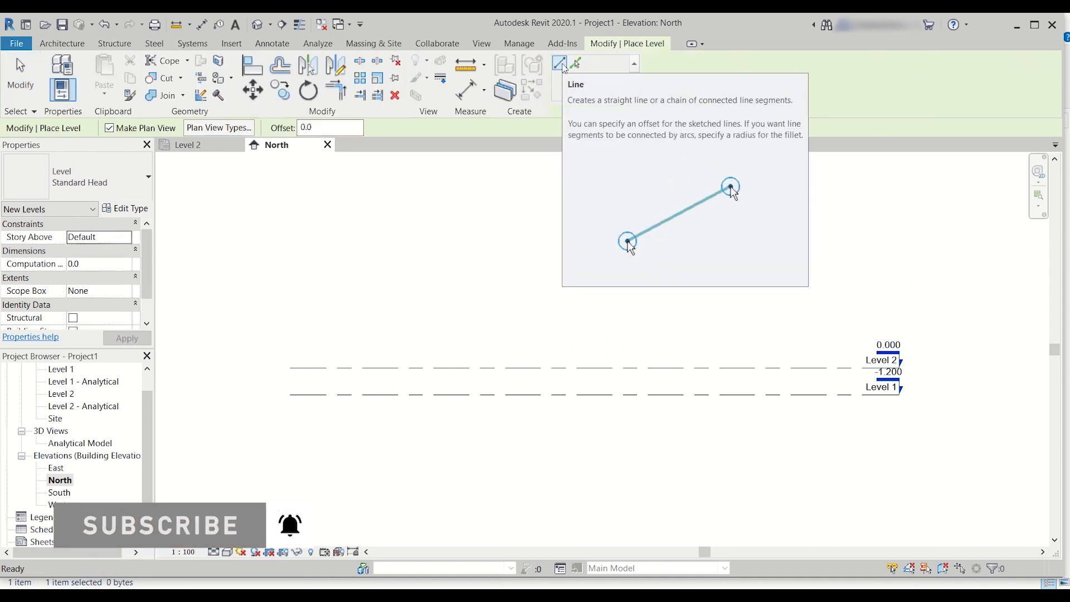
pyautogui.doubleClick(324, 128)
pyautogui.write('10')
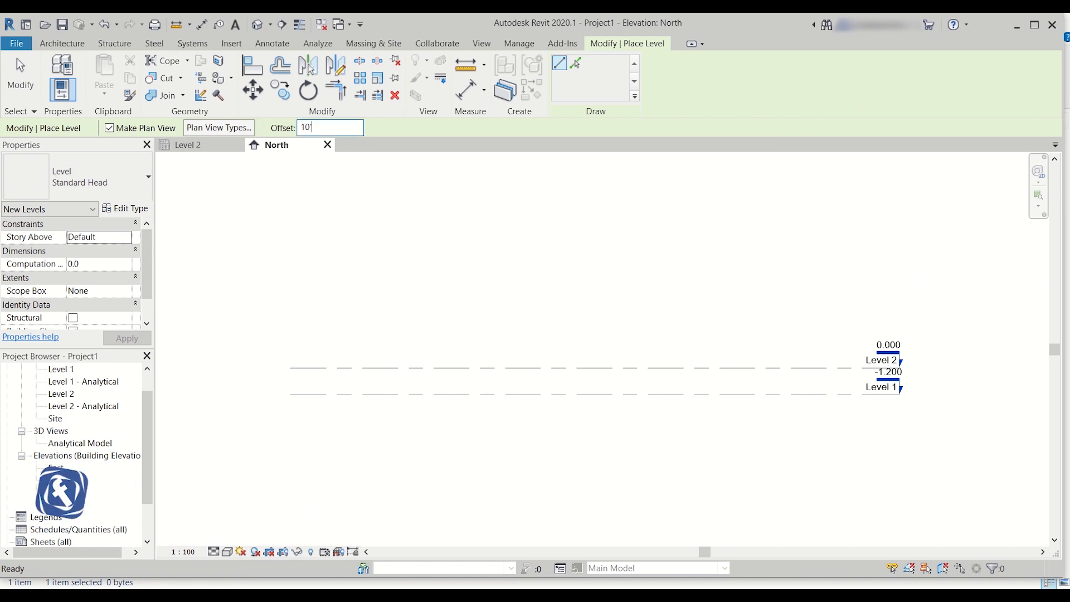
pyautogui.press('BackSpace')
pyautogui.press('BackSpace')
pyautogui.press('BackSpace')
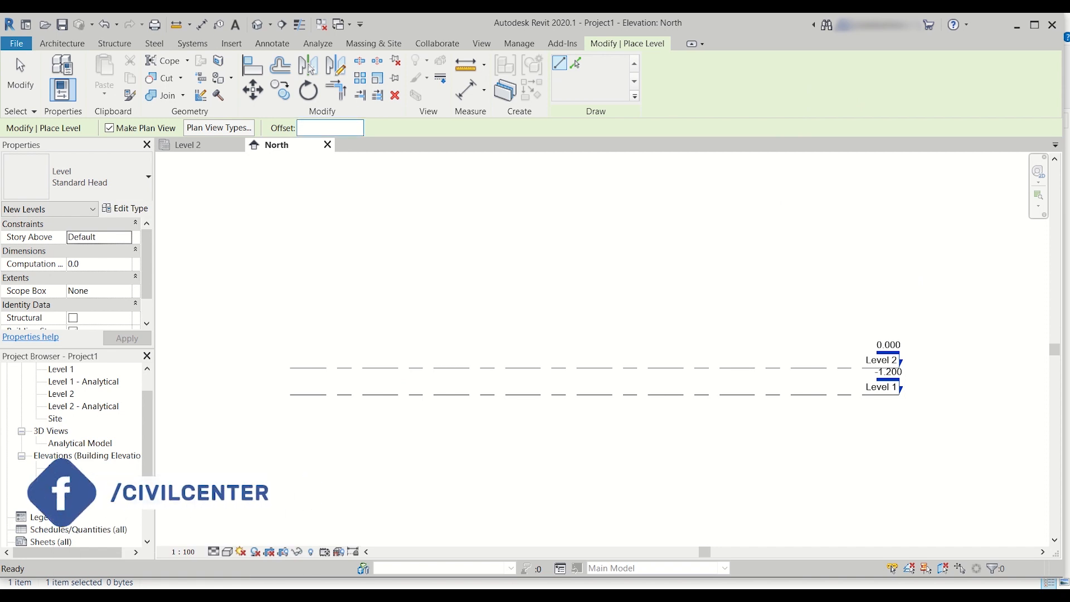
pyautogui.write('3.2')
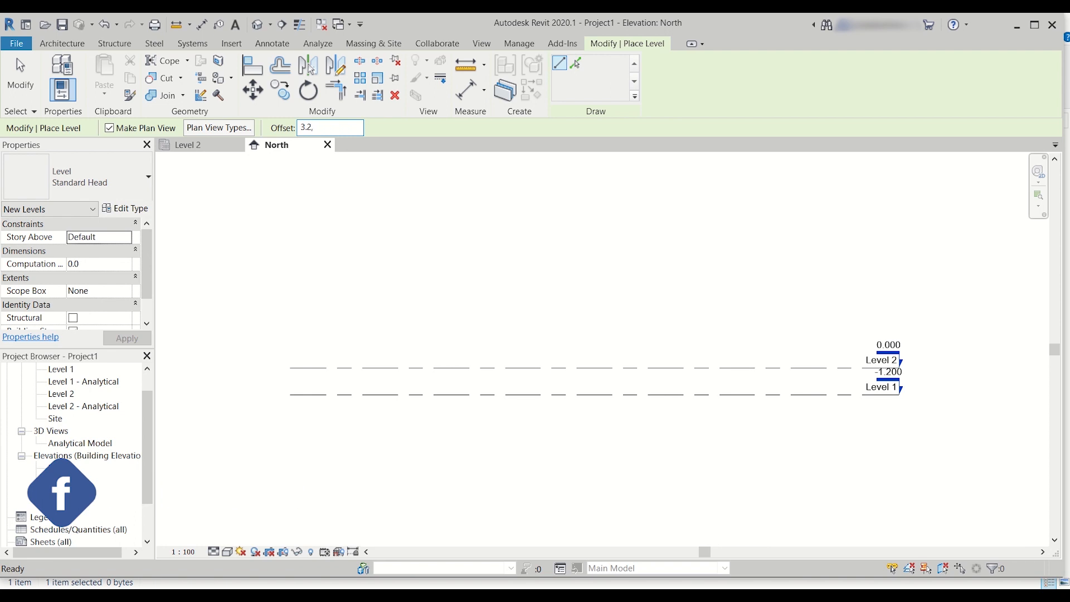
pyautogui.write('m')
pyautogui.press('Return')
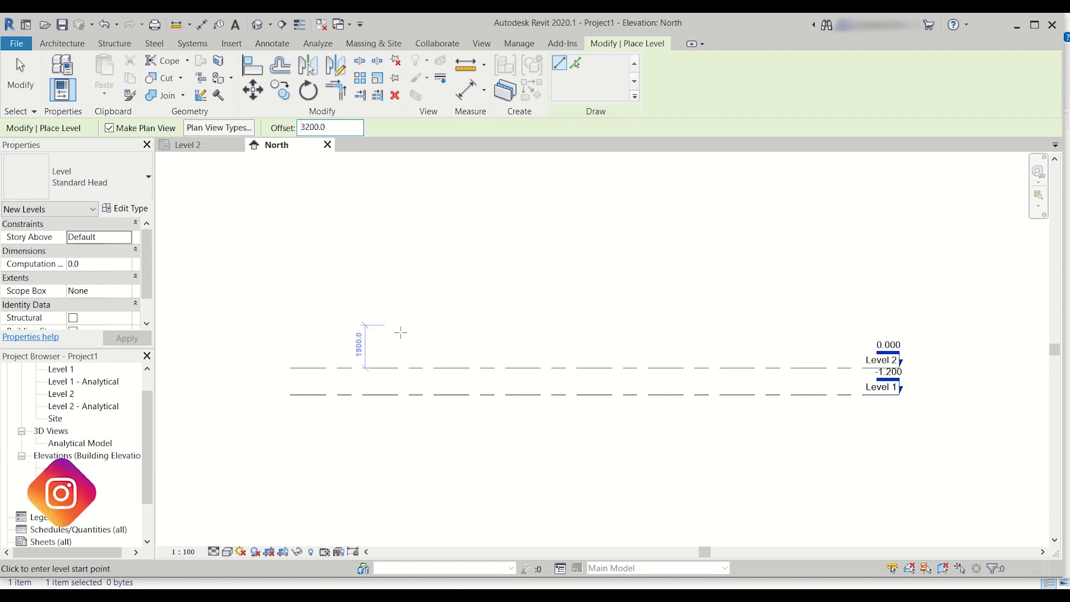
# Step: Try drawing a level 3.2 m above Level 2 by tracing its full length, and undo it
pyautogui.click(290, 367)
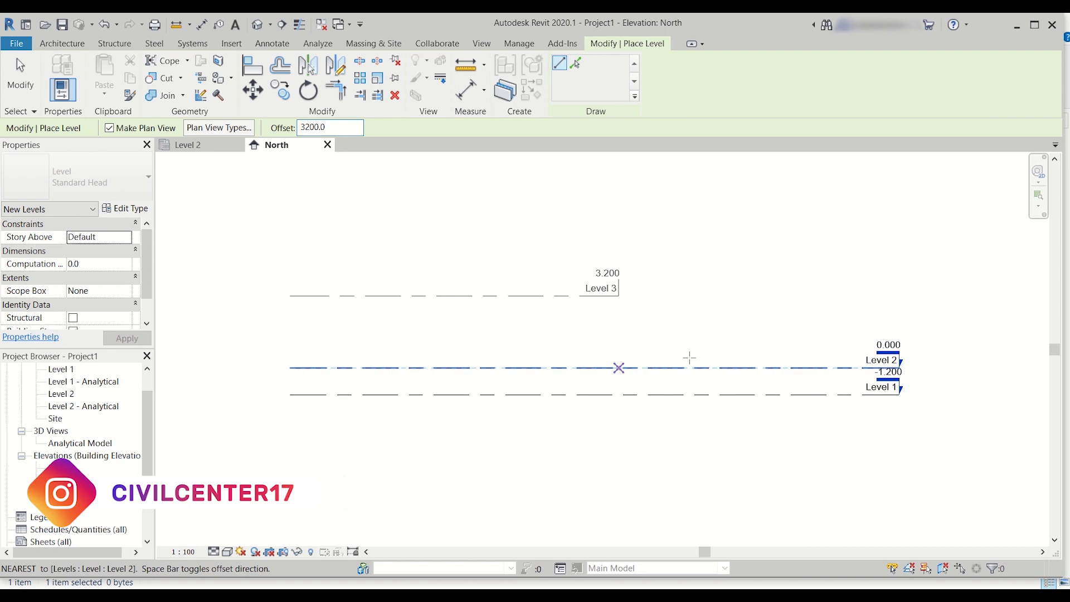
pyautogui.click(899, 346)
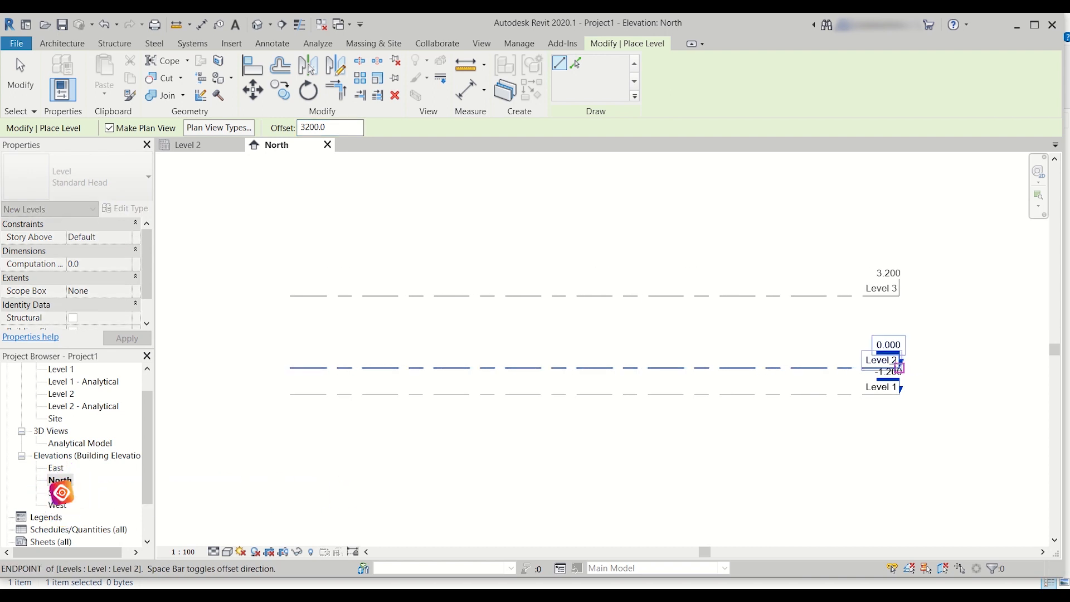
pyautogui.scroll(2, 942, 296)
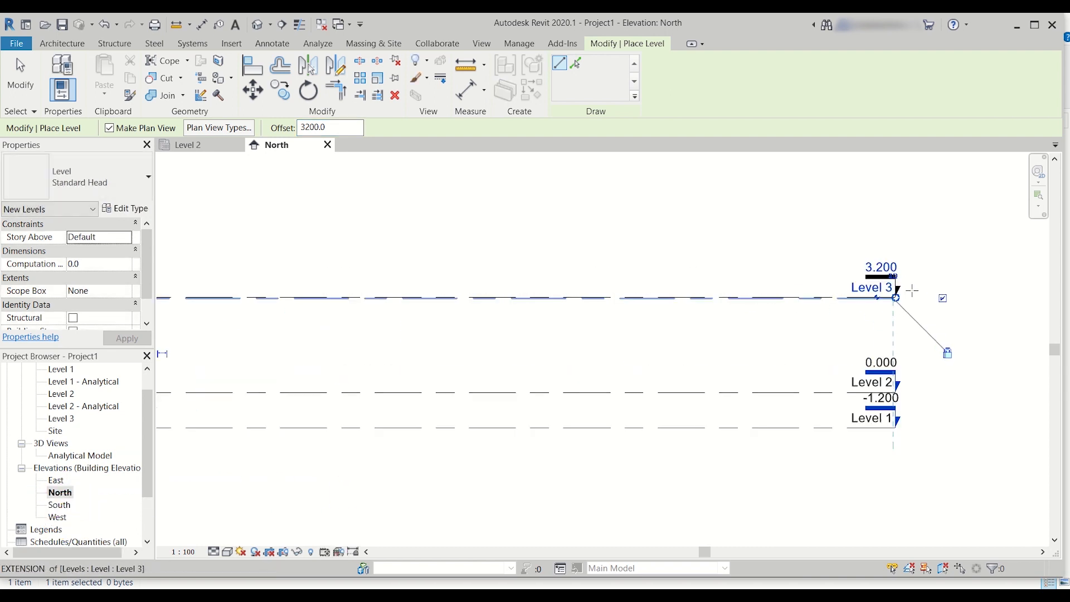
pyautogui.scroll(-3, 892, 288)
pyautogui.moveTo(625, 310); pyautogui.dragTo(692, 312, button='middle')
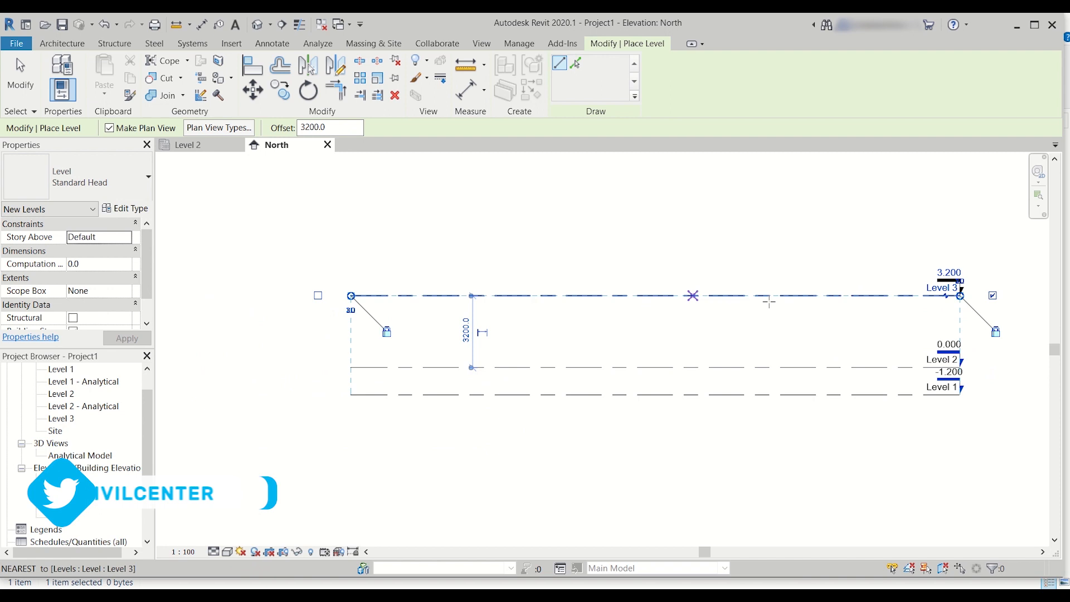
pyautogui.scroll(1, 834, 293)
pyautogui.scroll(-1, 831, 295)
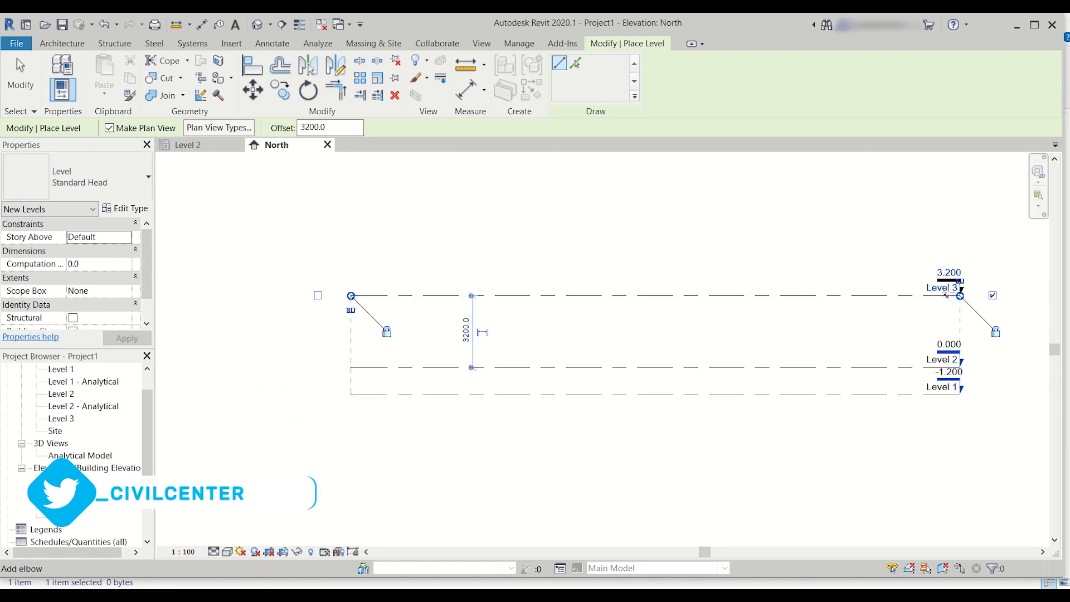
pyautogui.scroll(2, 945, 296)
pyautogui.scroll(-2, 945, 296)
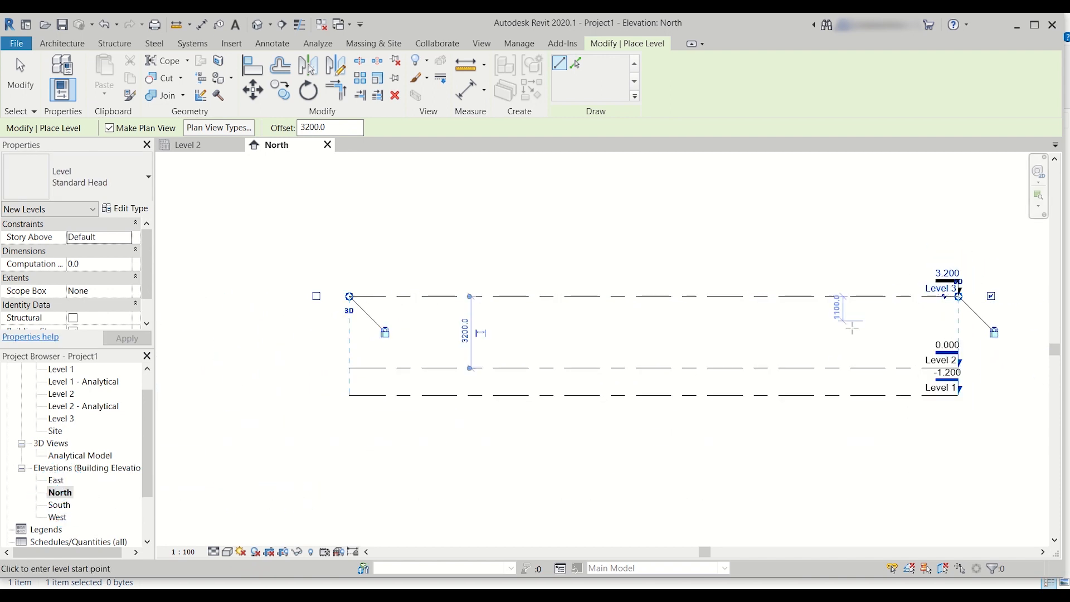
pyautogui.scroll(2, 859, 312)
pyautogui.scroll(-1, 861, 315)
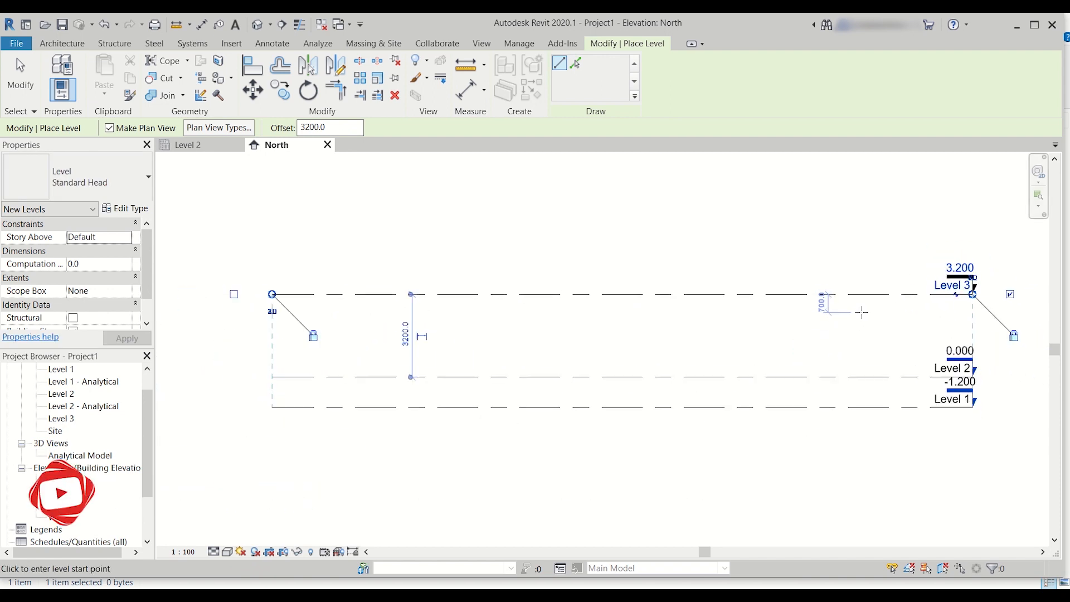
pyautogui.moveTo(867, 318); pyautogui.dragTo(851, 335, button='middle')
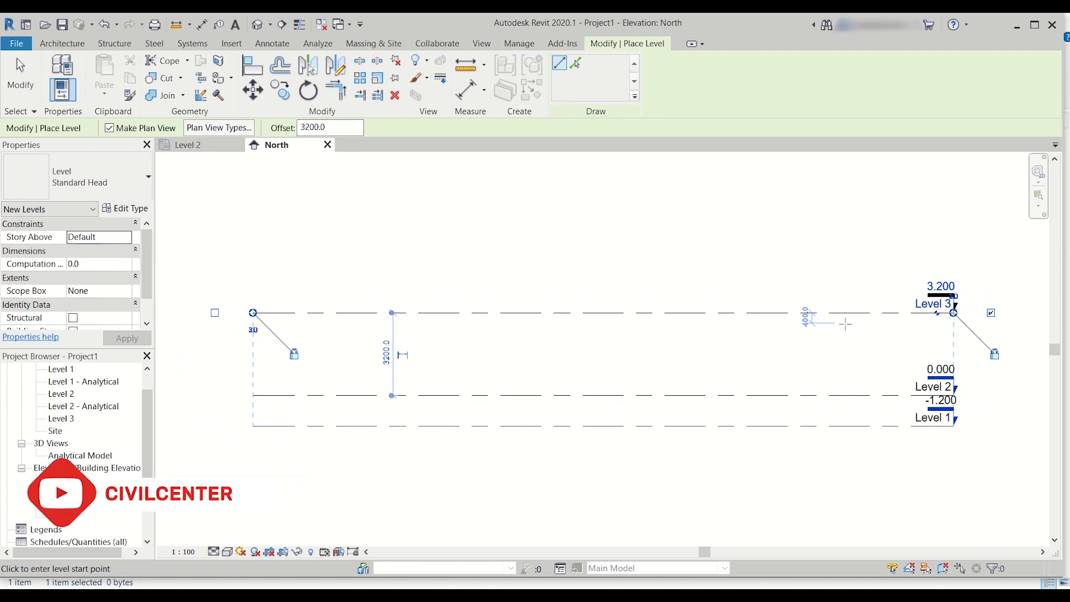
pyautogui.hotkey('ctrl', 'z')
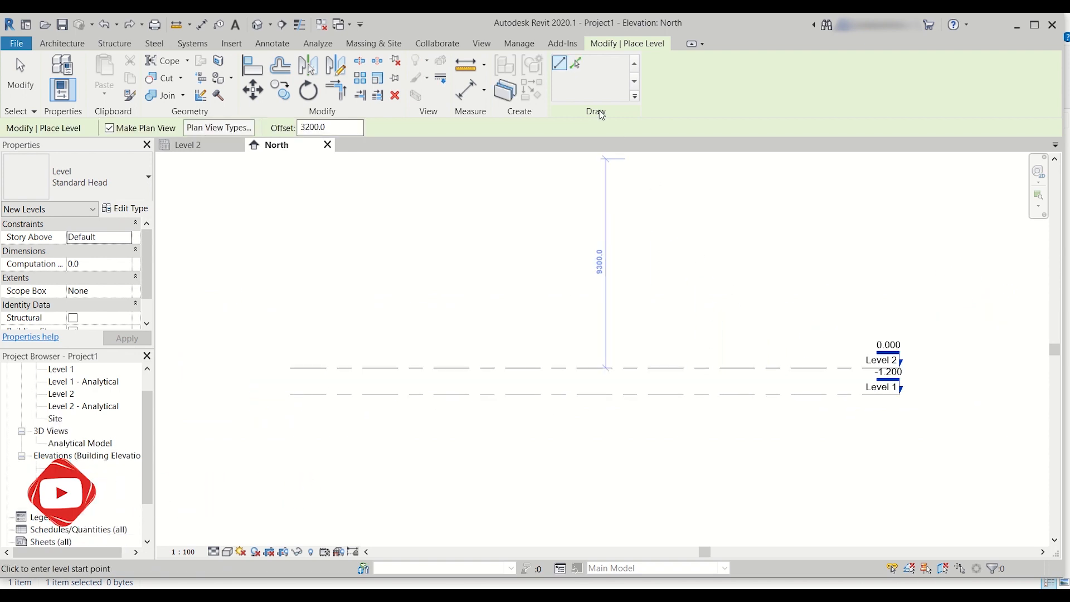
# Step: Add Level 3 and Level 4 by picking Level 2 and the new level above it, each with the 3.2 m upward offset
pyautogui.click(578, 72)
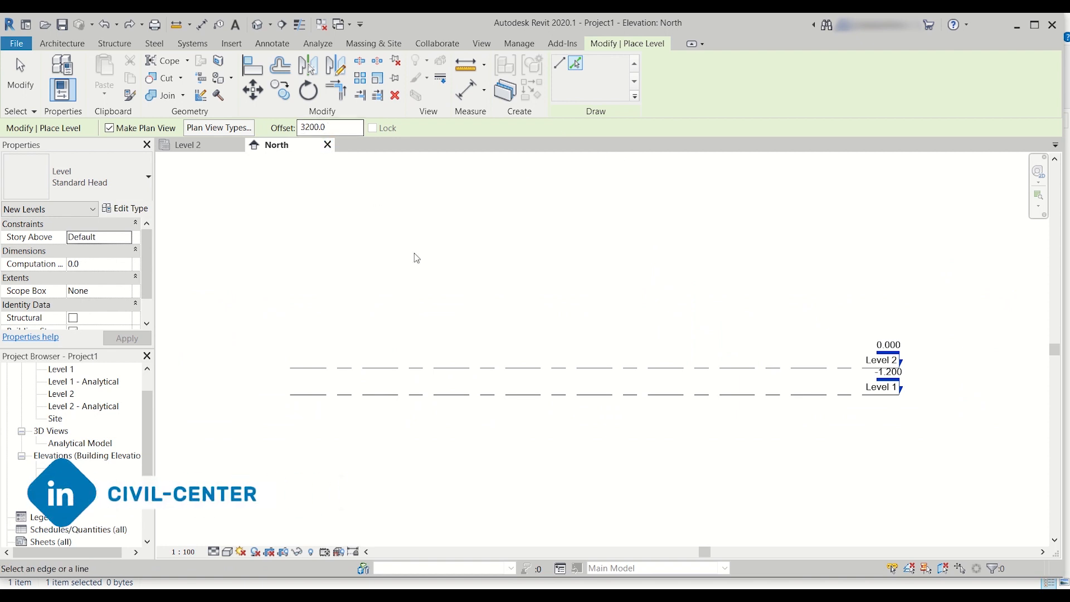
pyautogui.click(506, 370)
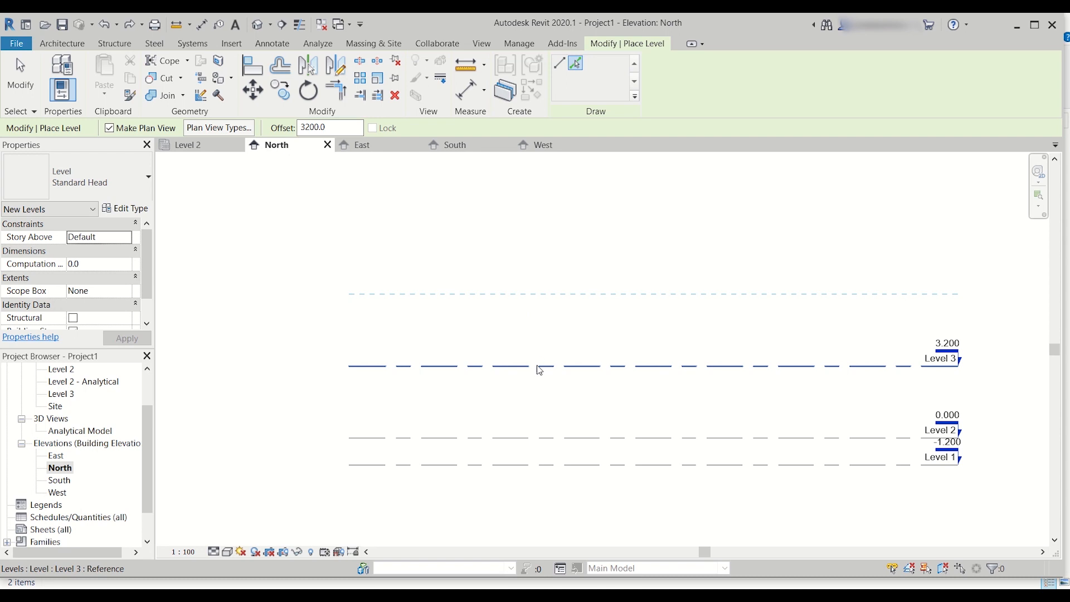
pyautogui.click(540, 366)
pyautogui.scroll(-2, 547, 357)
pyautogui.scroll(4, 670, 354)
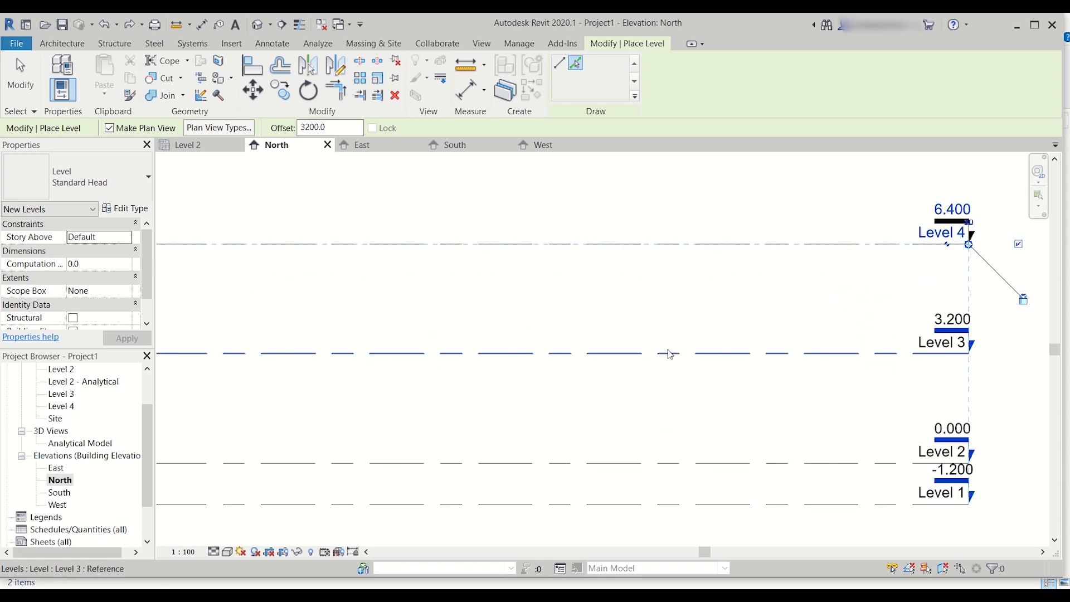
pyautogui.scroll(-2, 670, 355)
pyautogui.moveTo(670, 351); pyautogui.dragTo(725, 332, button='middle')
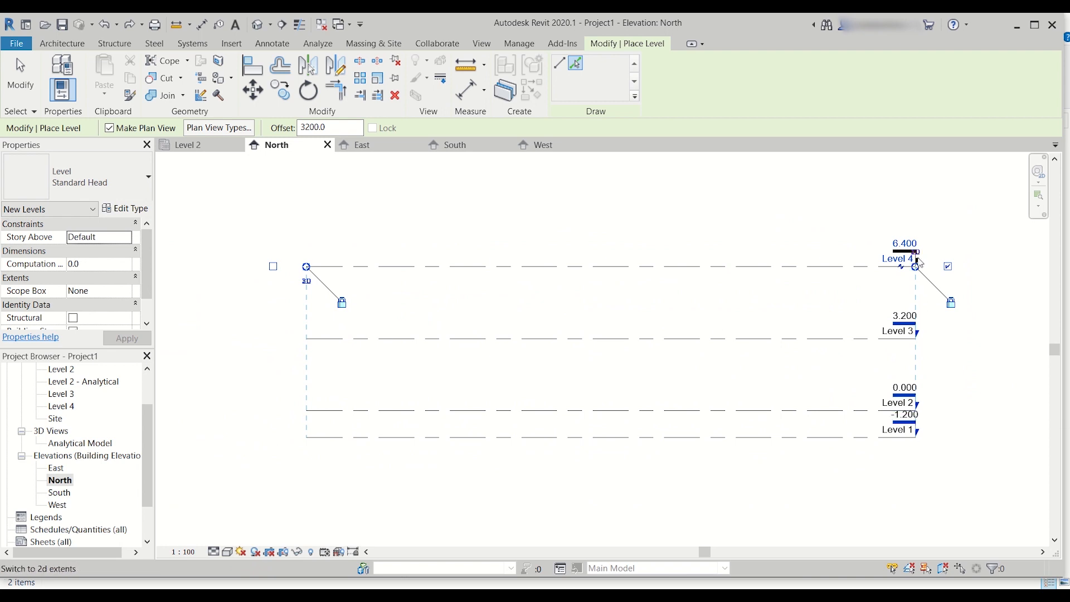
pyautogui.press('Escape')
pyautogui.press('Escape')
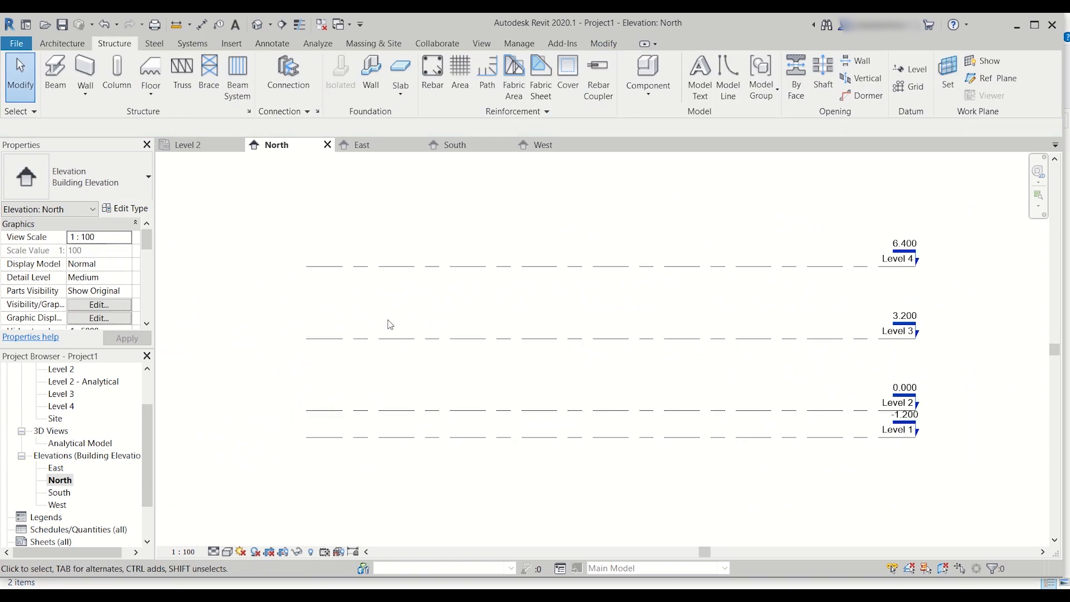
# Step: Check the levels in the East, South and West elevations and return to the North elevation
pyautogui.click(56, 468)
pyautogui.doubleClick(56, 468)
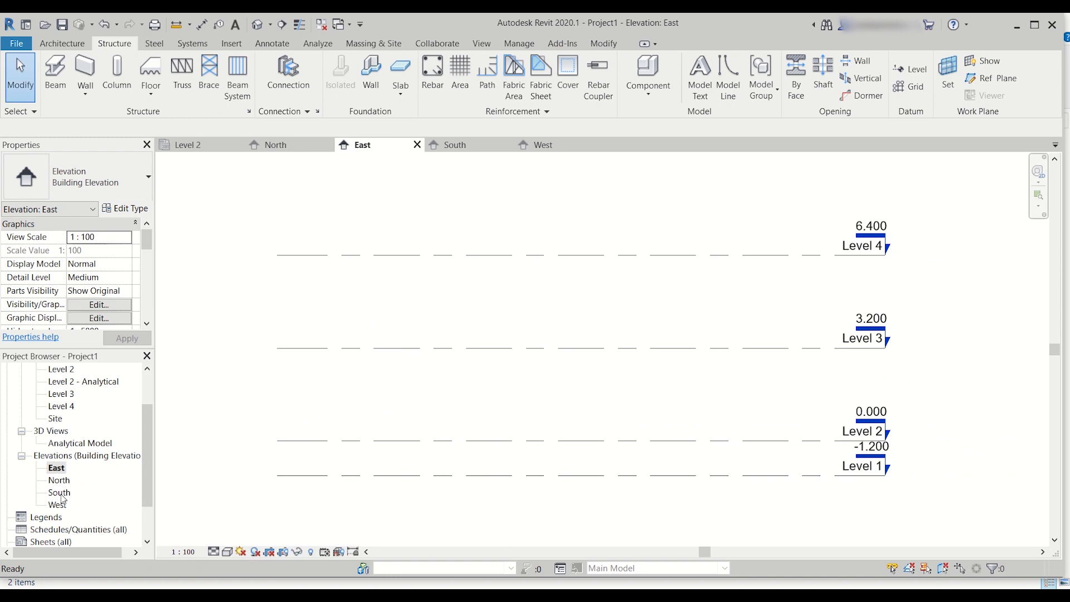
pyautogui.doubleClick(59, 493)
pyautogui.doubleClick(61, 505)
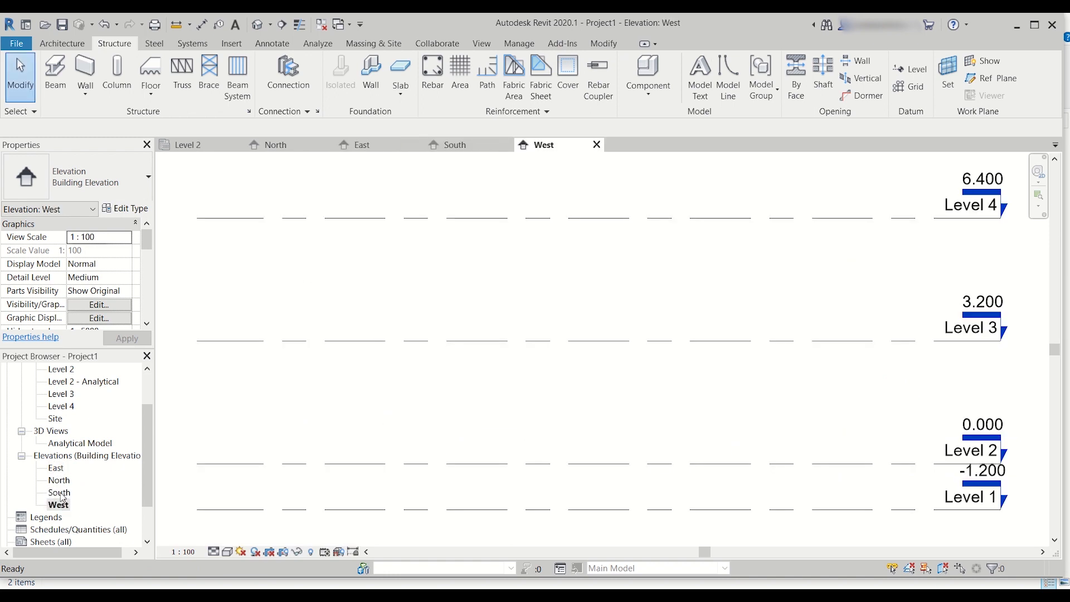
pyautogui.click(62, 480)
pyautogui.doubleClick(61, 480)
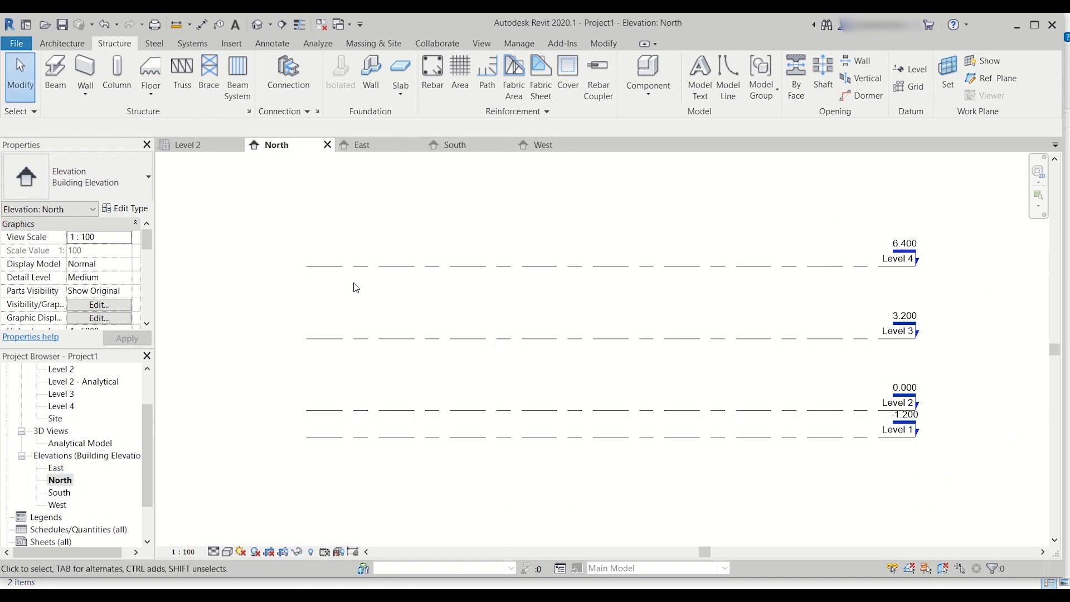
# Step: Switch Level 4's left end to 2D extents and try shortening the level lines from the left
pyautogui.click(365, 270)
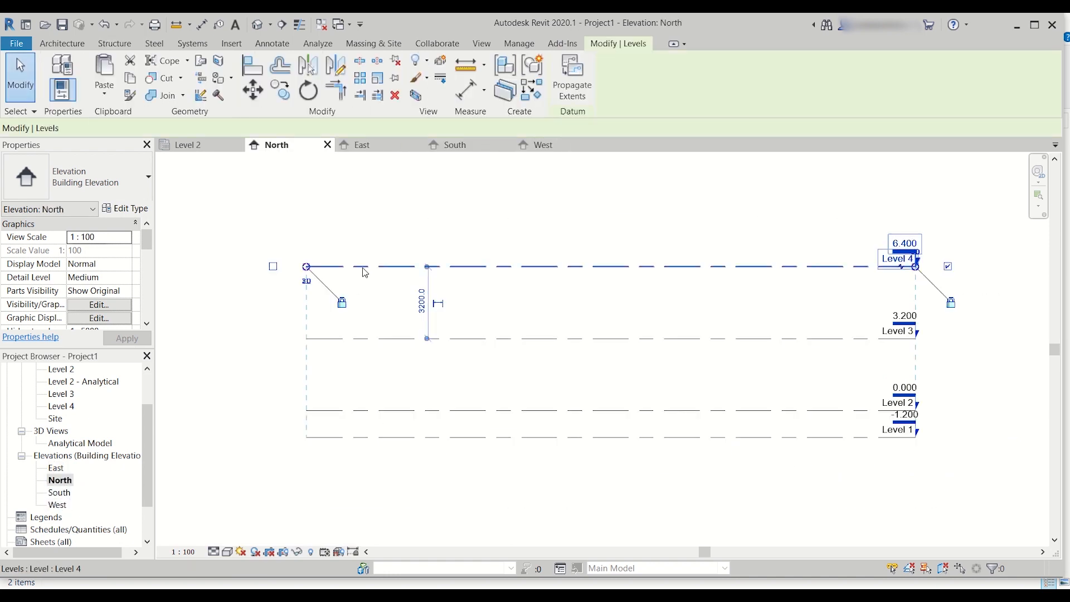
pyautogui.click(307, 282)
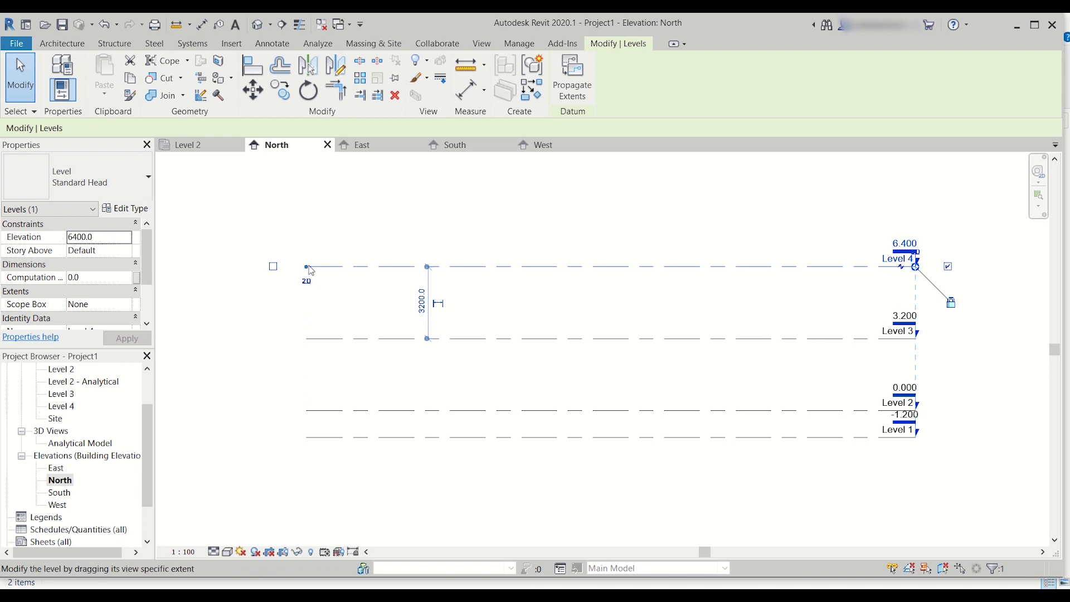
pyautogui.moveTo(309, 266); pyautogui.dragTo(515, 285)
pyautogui.click(538, 297)
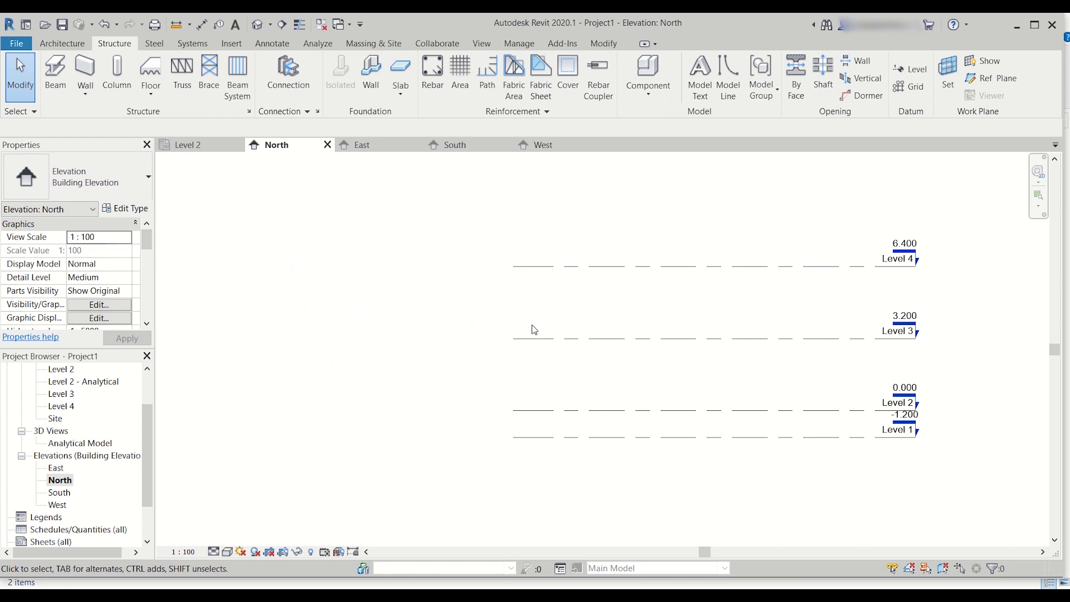
# Step: Examine the extents of the level lines in the East elevation and return to the North elevation
pyautogui.click(52, 469)
pyautogui.doubleClick(51, 469)
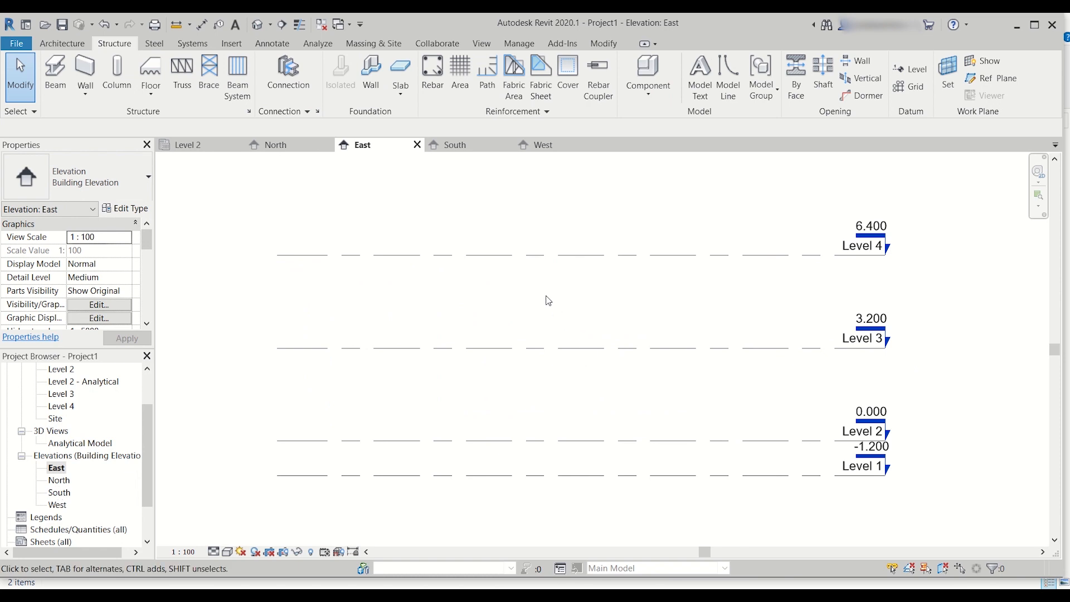
pyautogui.scroll(-2, 544, 302)
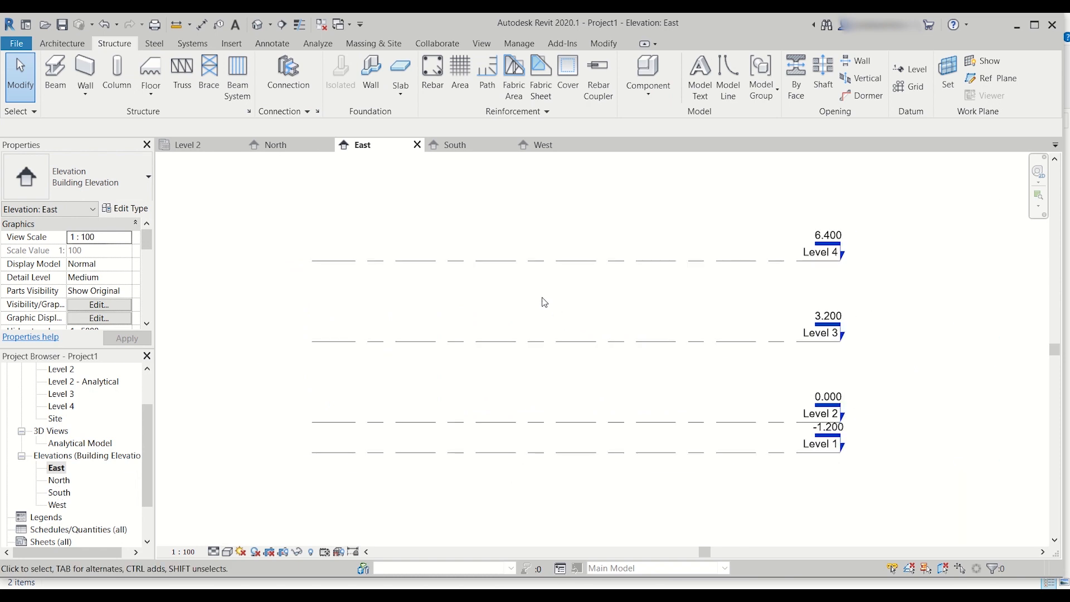
pyautogui.click(62, 482)
pyautogui.doubleClick(65, 482)
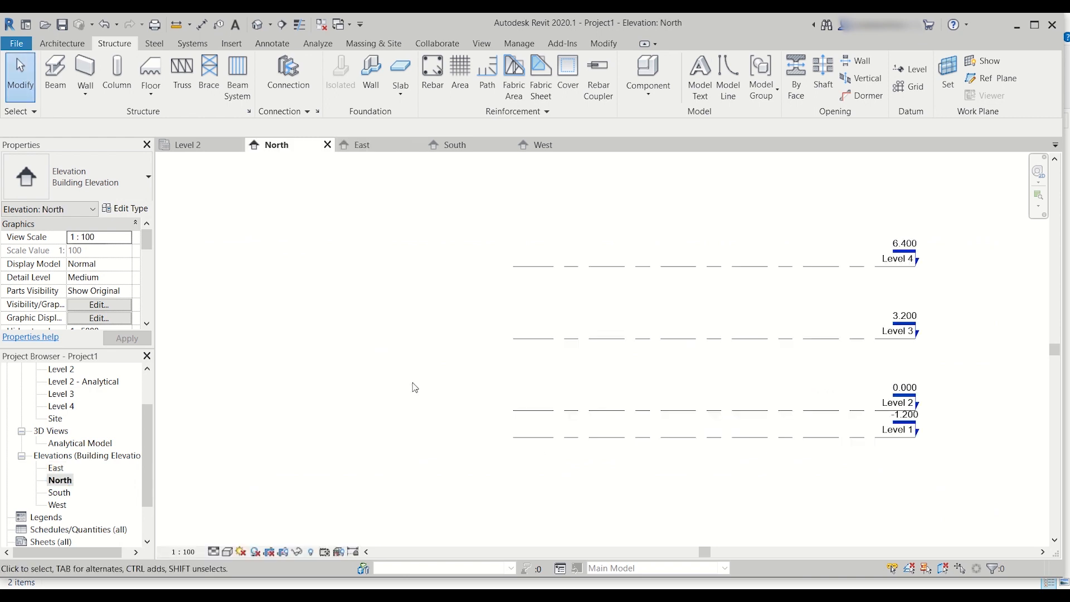
# Step: Undo the last shortening of the levels and shorten all level lines together from their left ends using Level 4's 3D extent
pyautogui.click(583, 268)
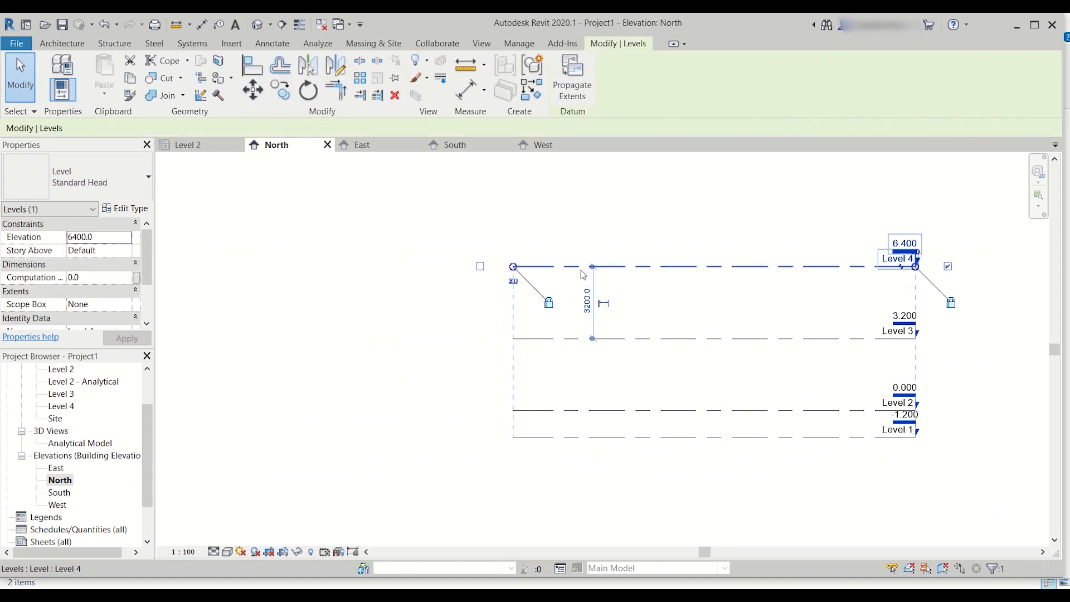
pyautogui.hotkey('ctrl', 'z')
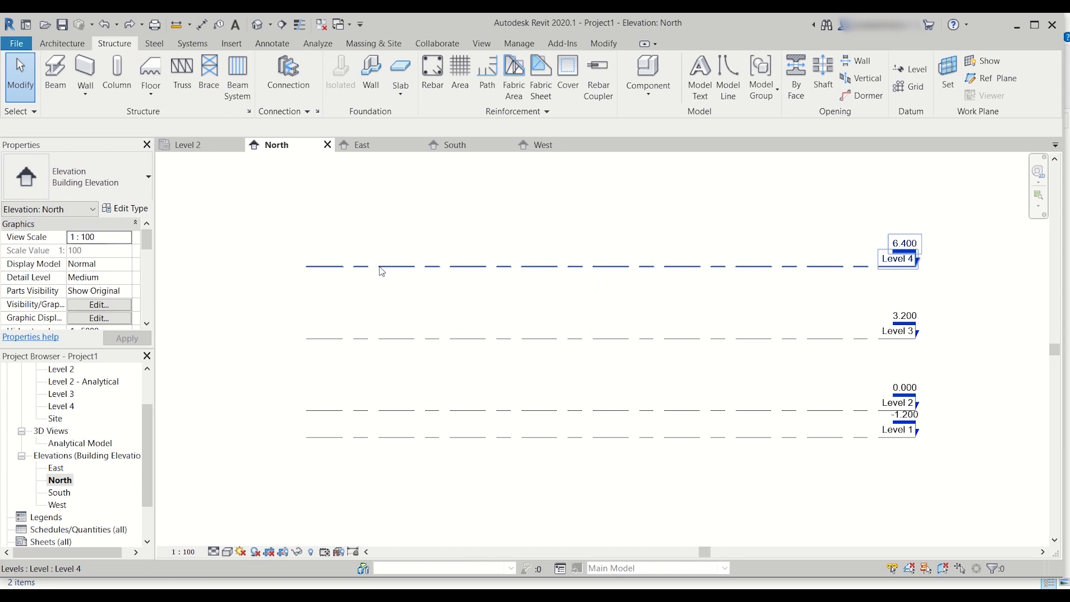
pyautogui.click(382, 270)
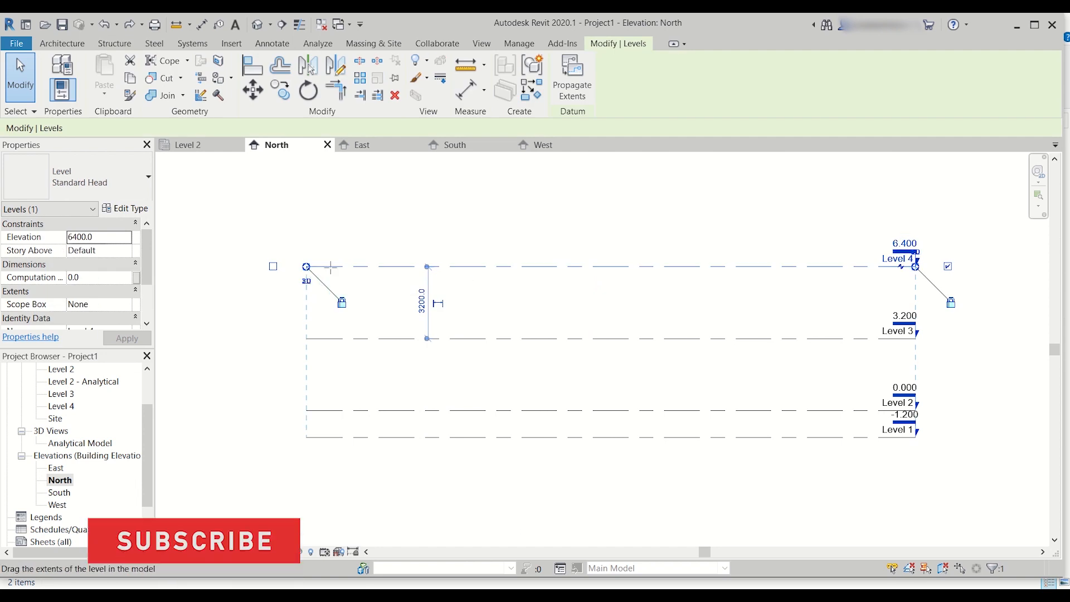
pyautogui.moveTo(307, 267); pyautogui.dragTo(480, 275)
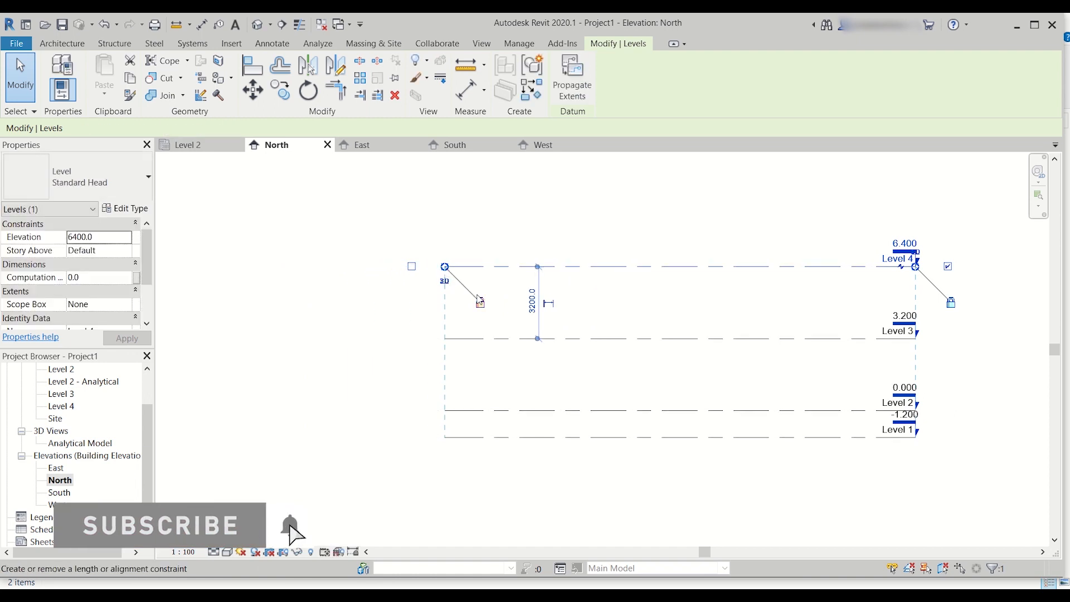
# Step: Check the level line extents in the South elevation and undo the last shortening of all level lines
pyautogui.click(62, 493)
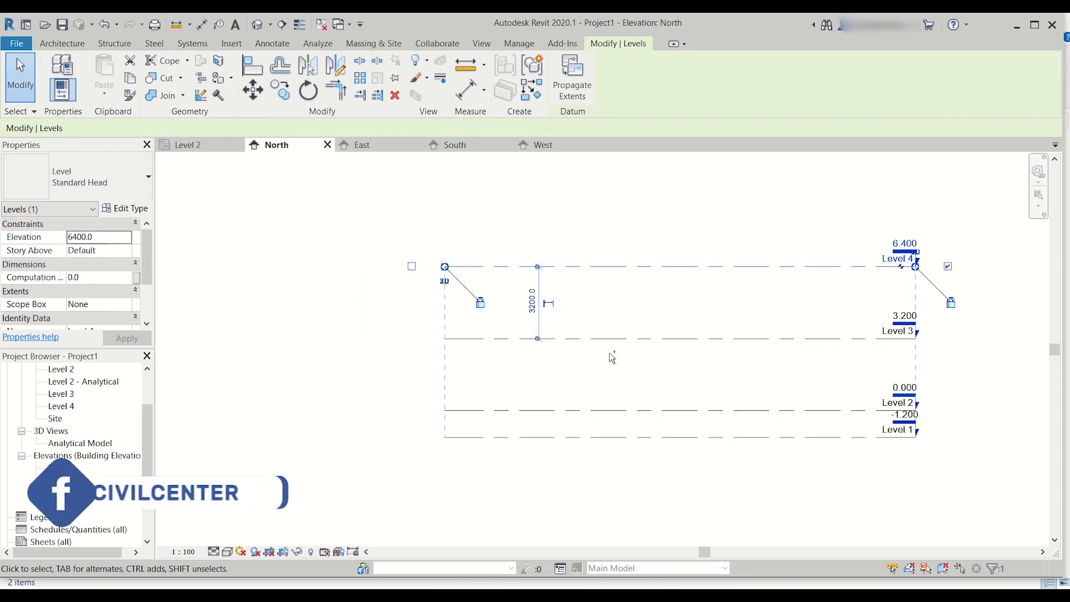
pyautogui.hotkey('ctrl', 'z')
pyautogui.press('Escape')
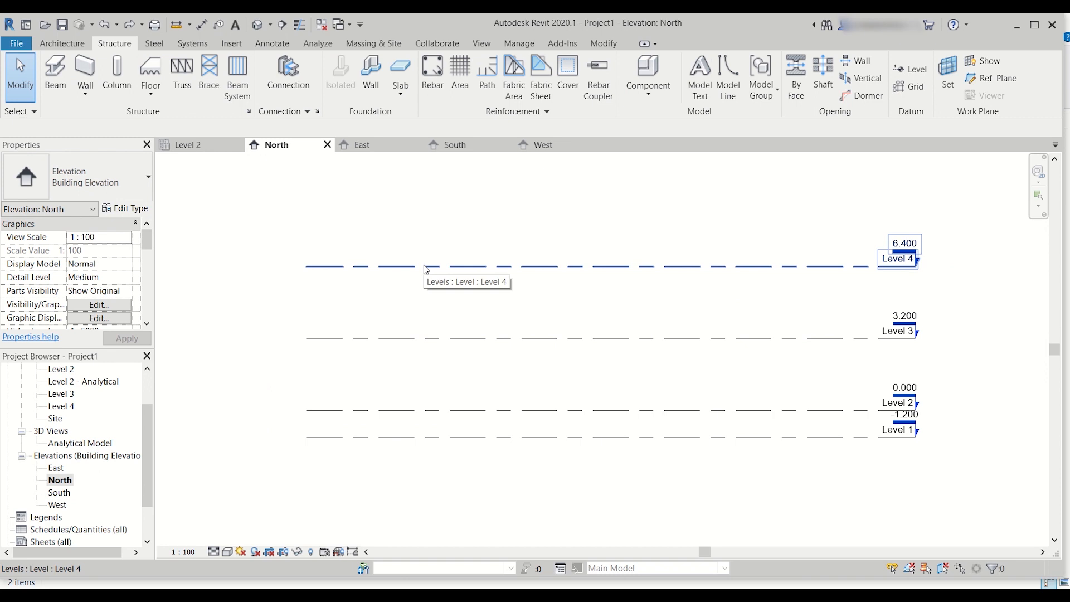
# Step: Try unlocking Level 4's left end from the other levels and shortening only its line, and undo the shortening
pyautogui.click(397, 268)
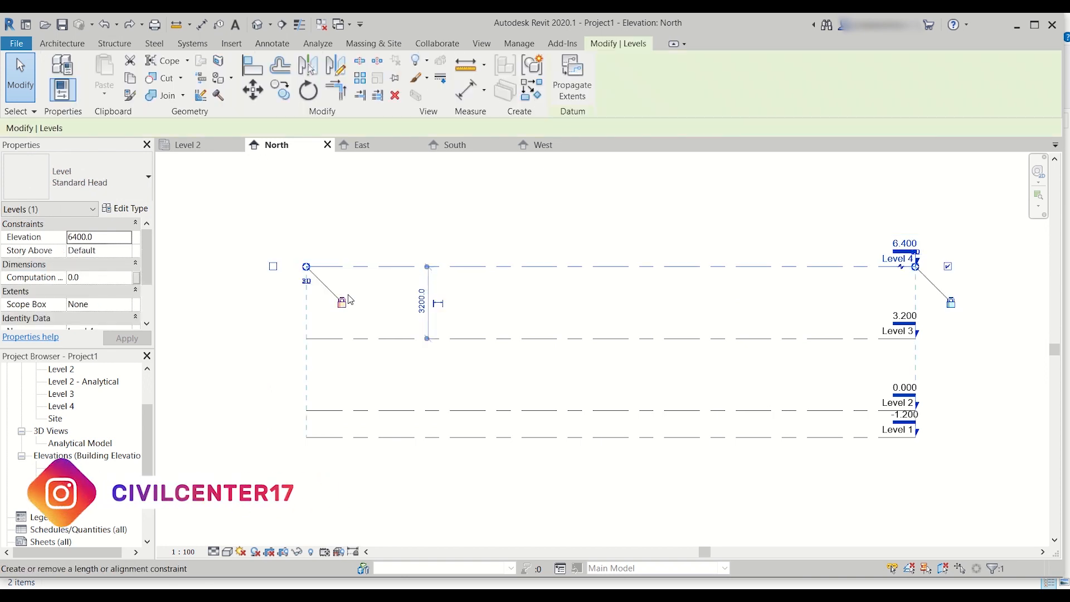
pyautogui.click(343, 305)
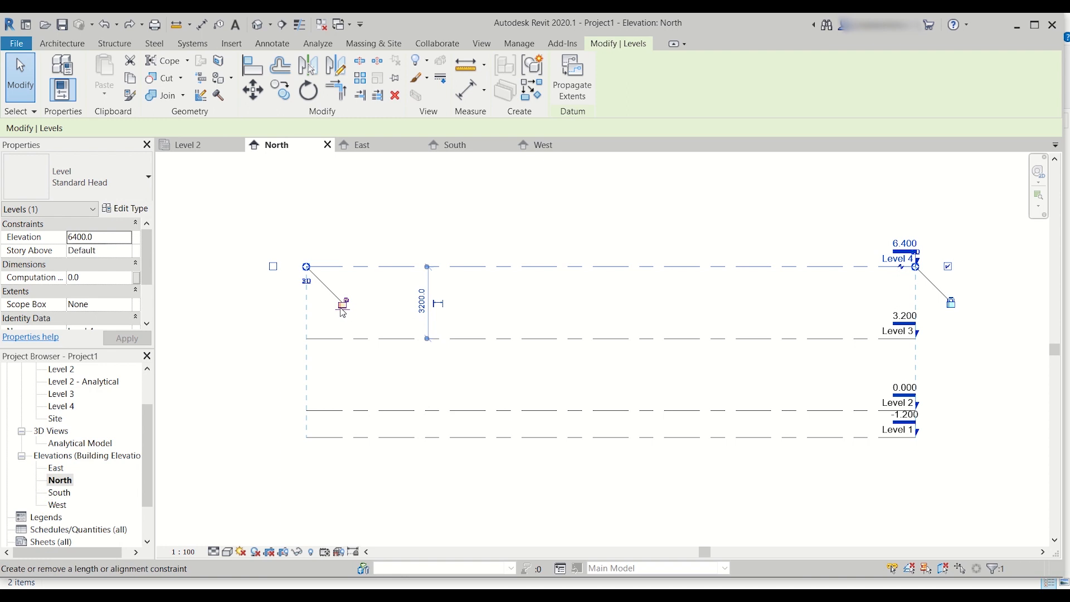
pyautogui.moveTo(308, 269); pyautogui.dragTo(503, 268)
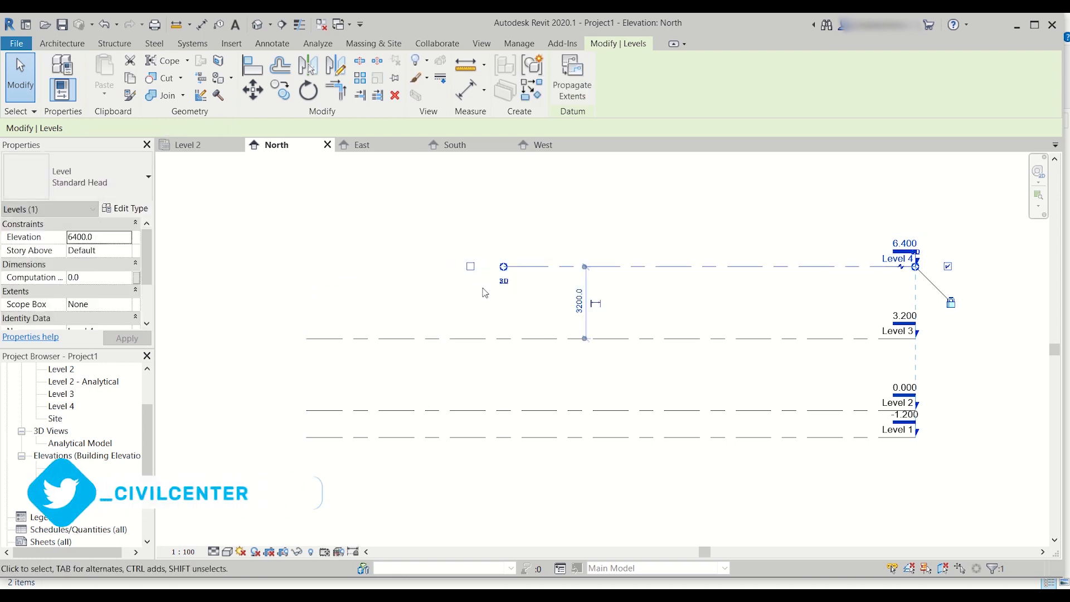
pyautogui.click(482, 292)
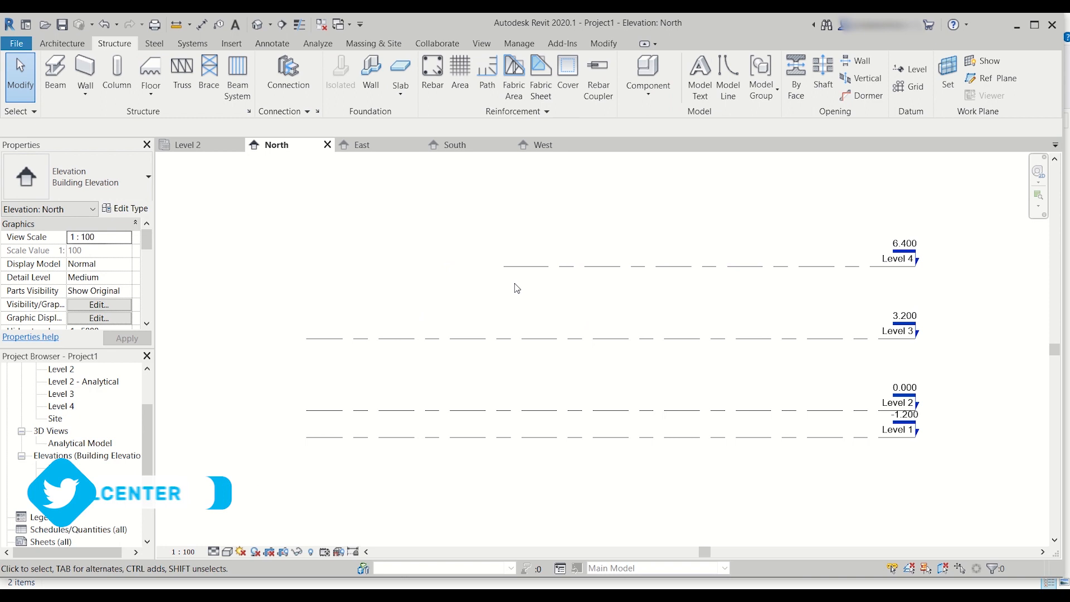
pyautogui.hotkey('ctrl', 'z')
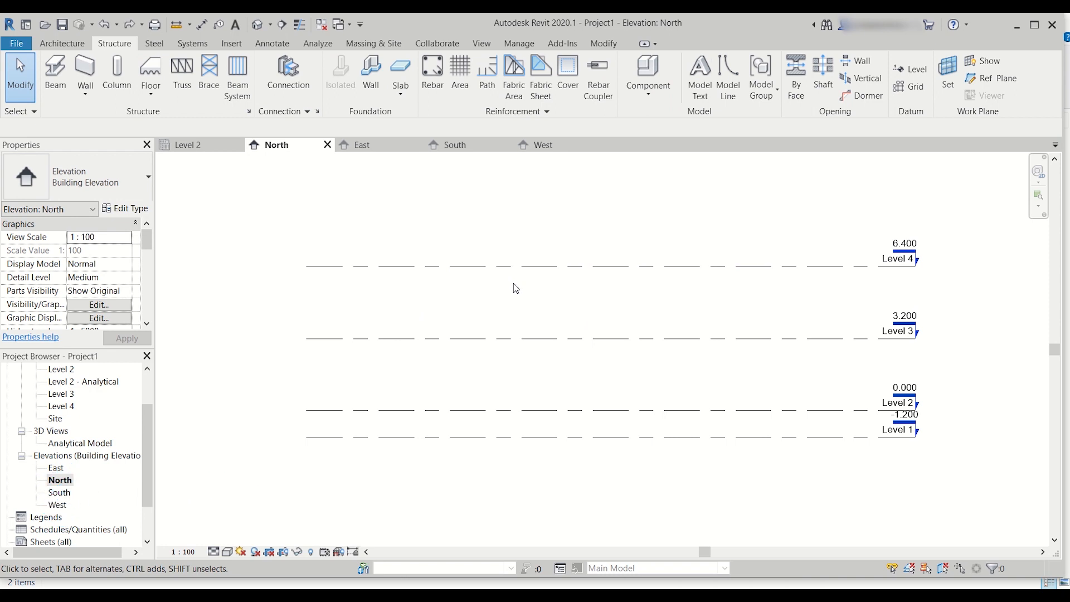
# Step: Try shortening all aligned level lines together from Level 4's left end, undo it, and leave the levels deselected
pyautogui.click(338, 267)
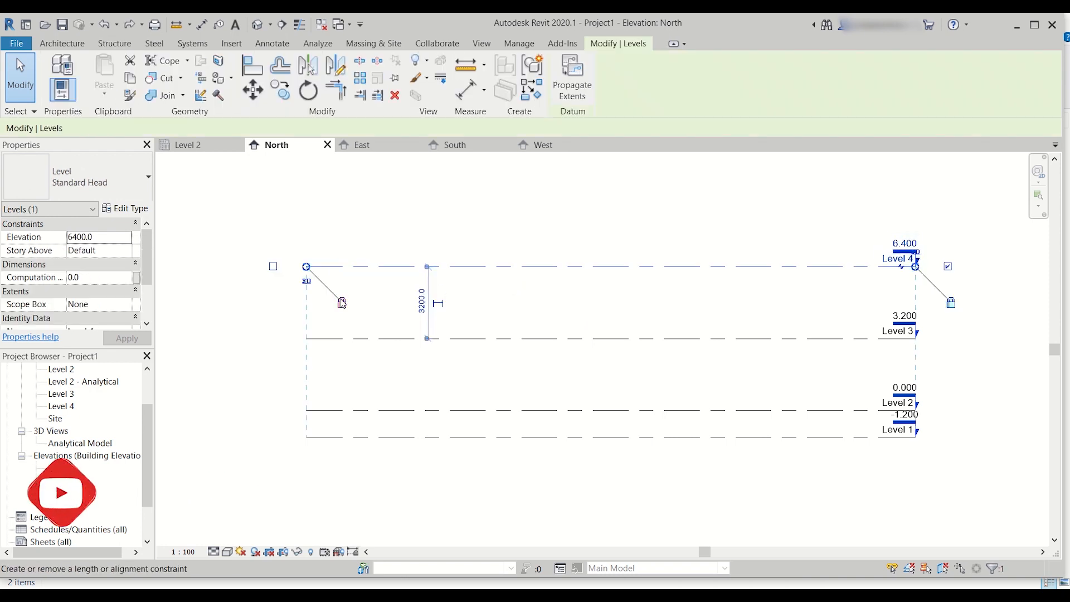
pyautogui.moveTo(307, 268); pyautogui.dragTo(402, 267)
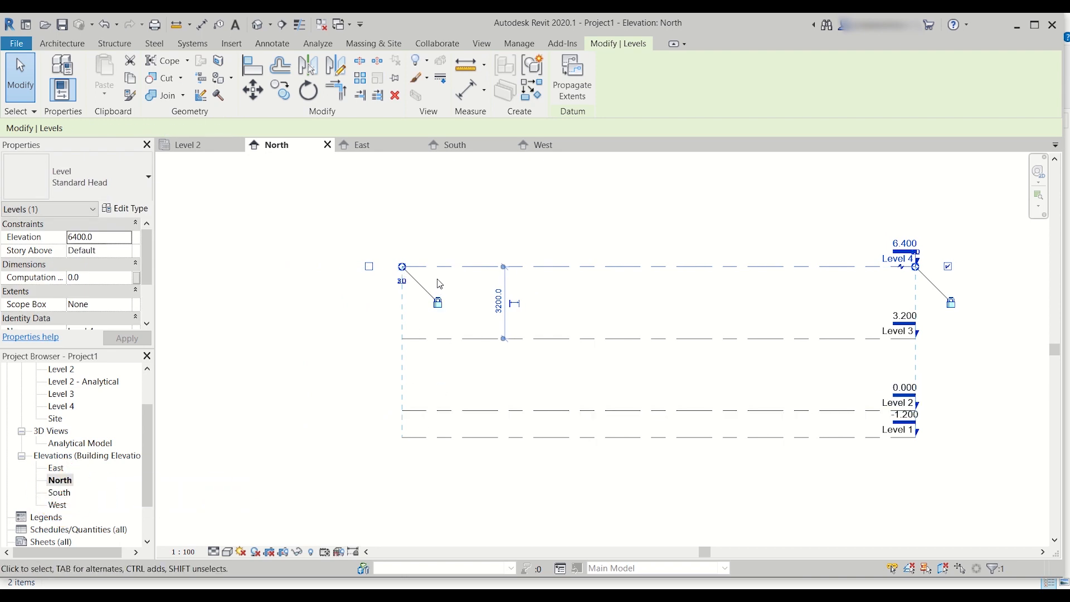
pyautogui.hotkey('ctrl', 'z')
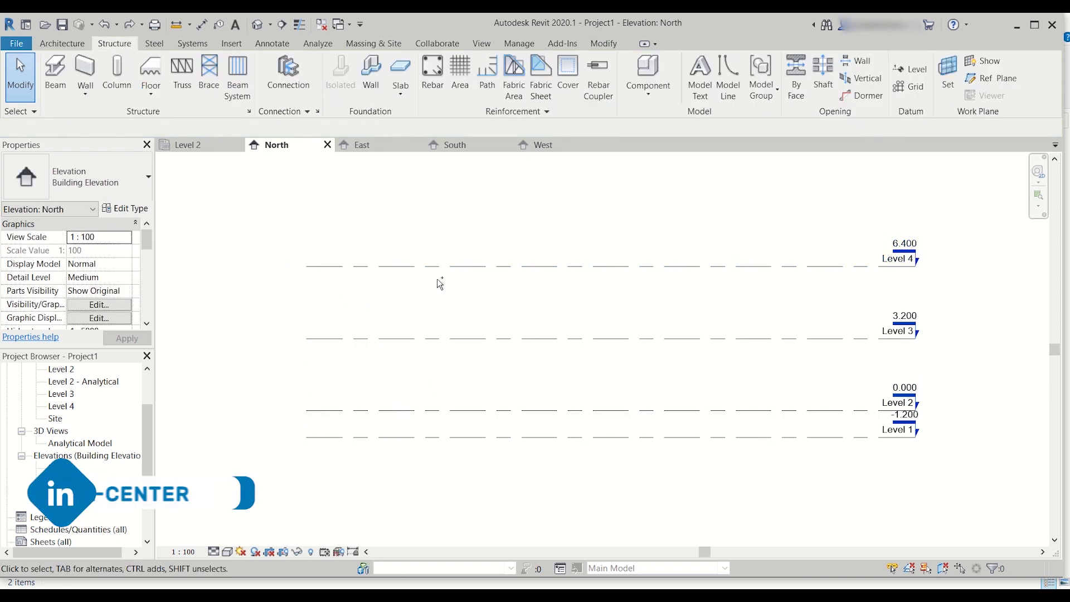
pyautogui.click(451, 267)
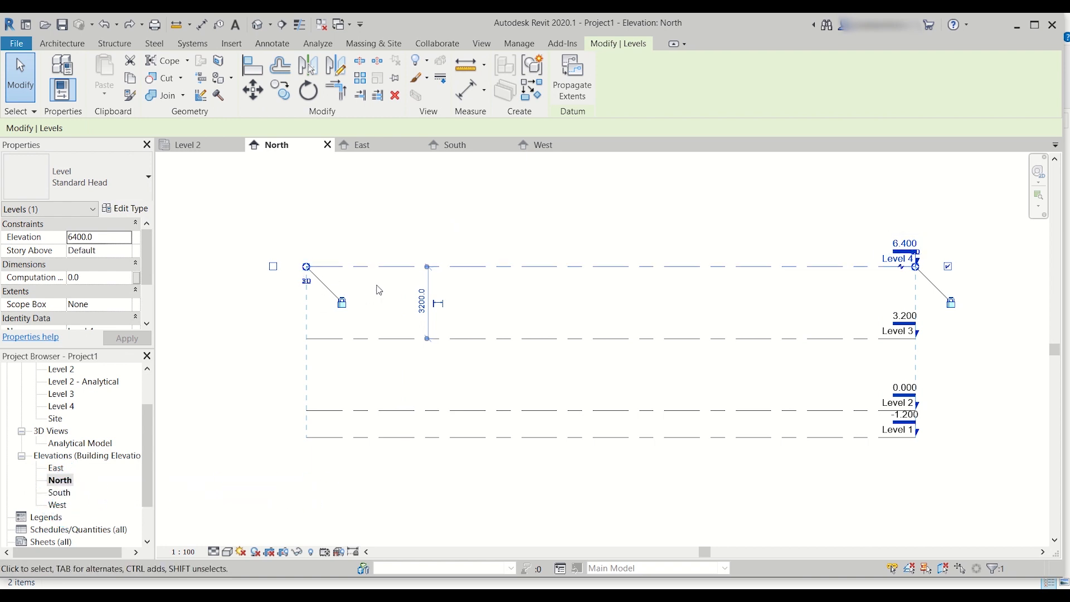
pyautogui.click(503, 231)
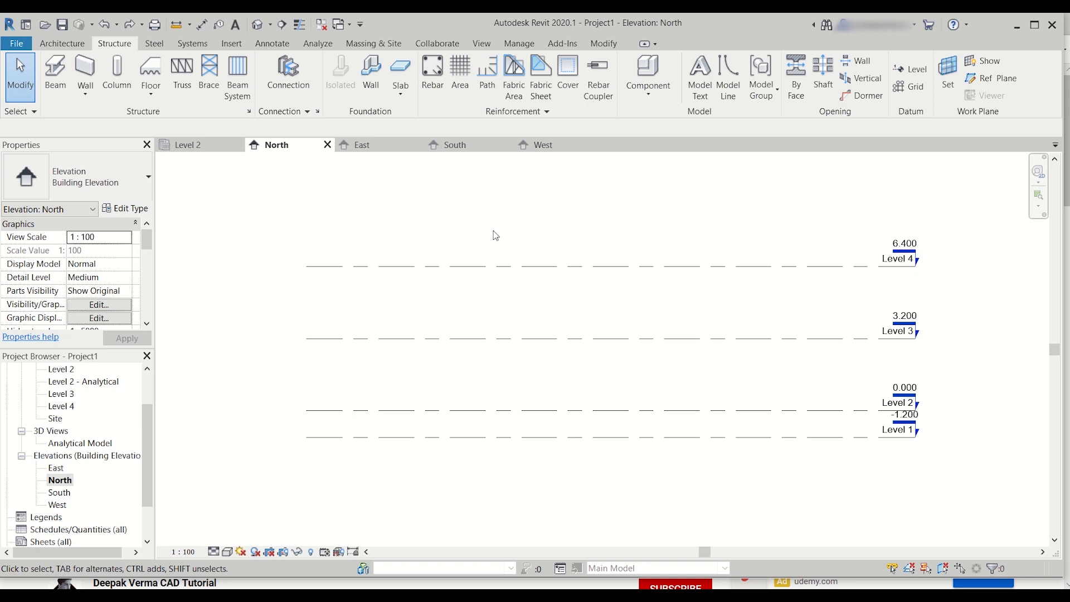
# Step: Review the unit and rounding options of the project's length format and accept Millimeters with 0 decimal places
pyautogui.click(519, 44)
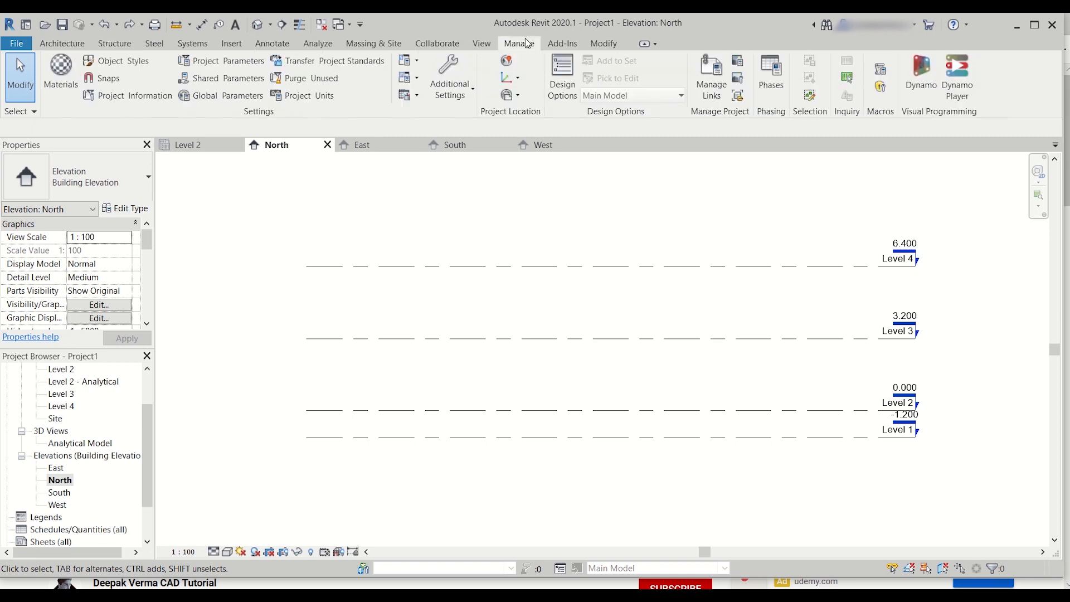
pyautogui.click(309, 95)
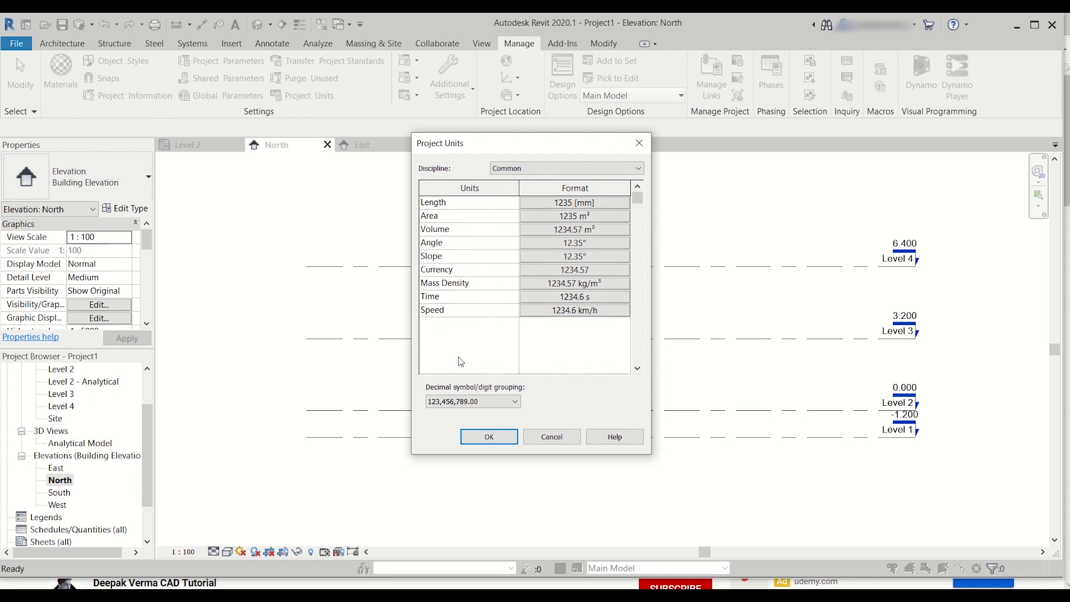
pyautogui.click(583, 203)
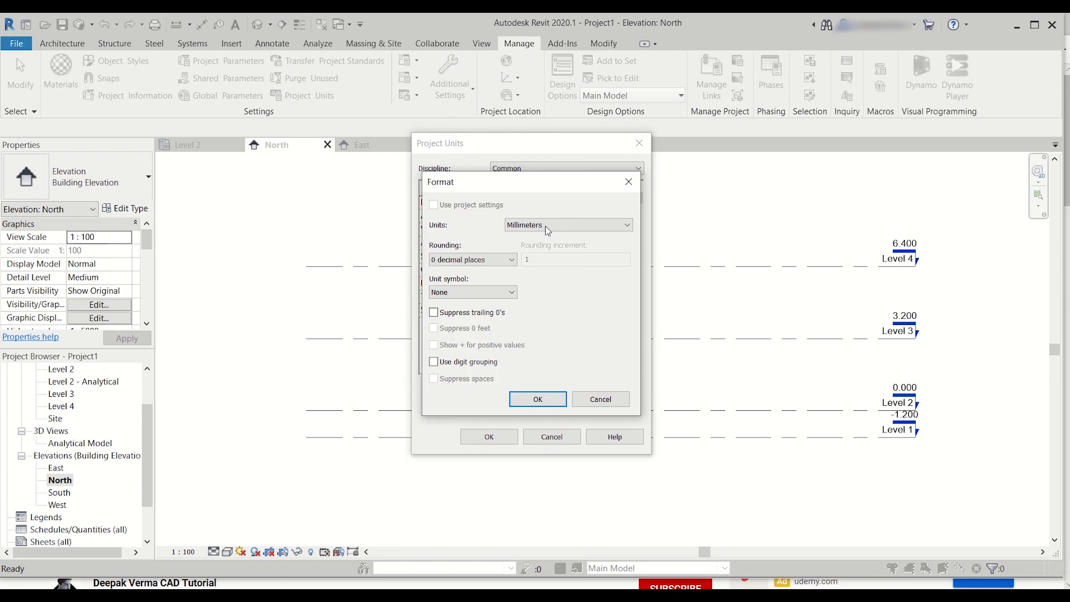
pyautogui.click(549, 226)
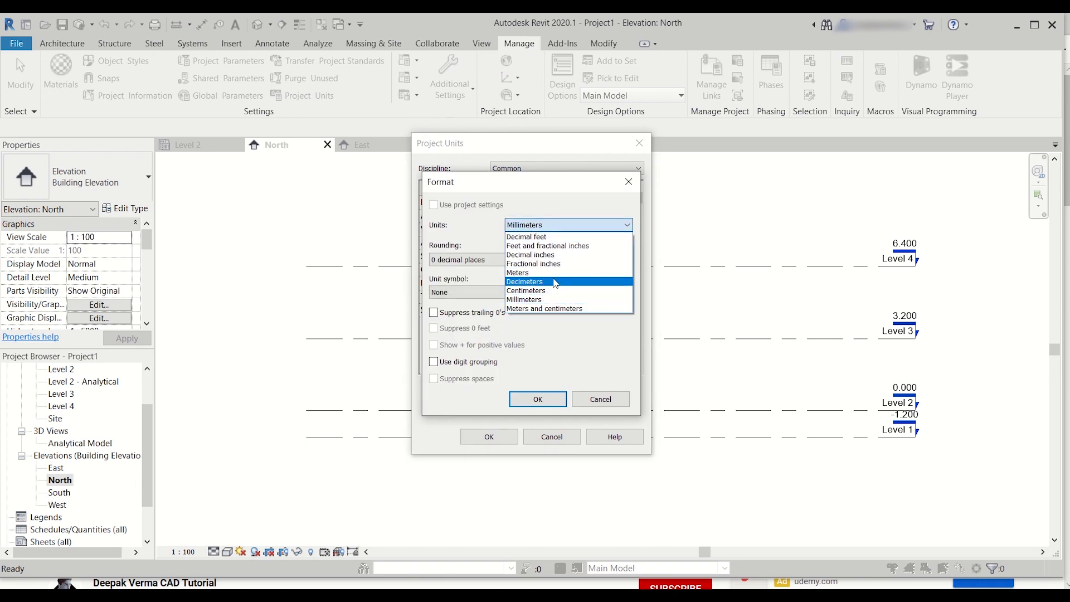
pyautogui.click(574, 225)
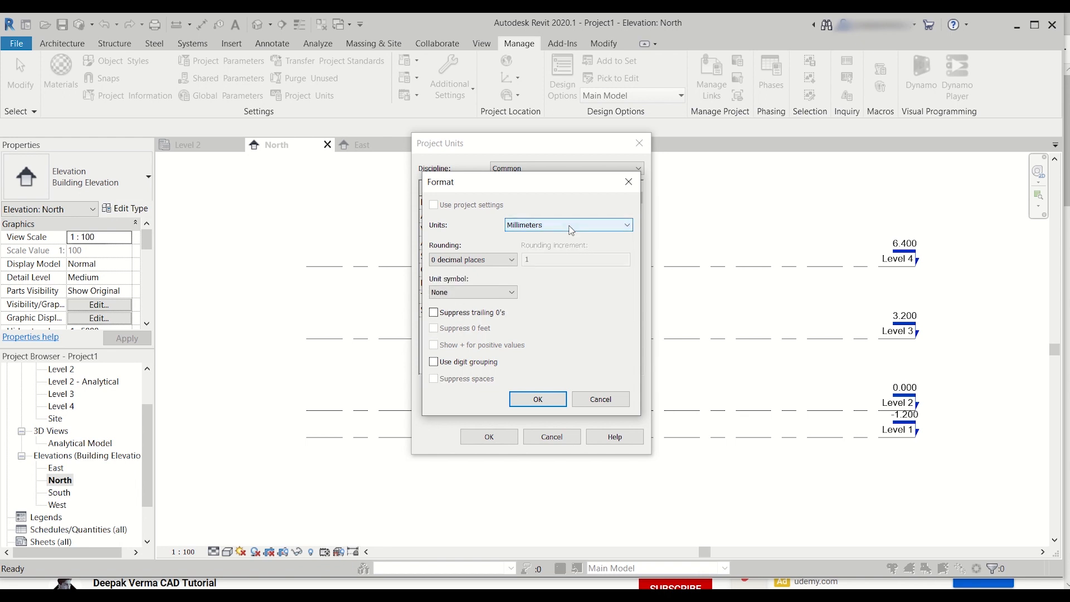
pyautogui.click(512, 260)
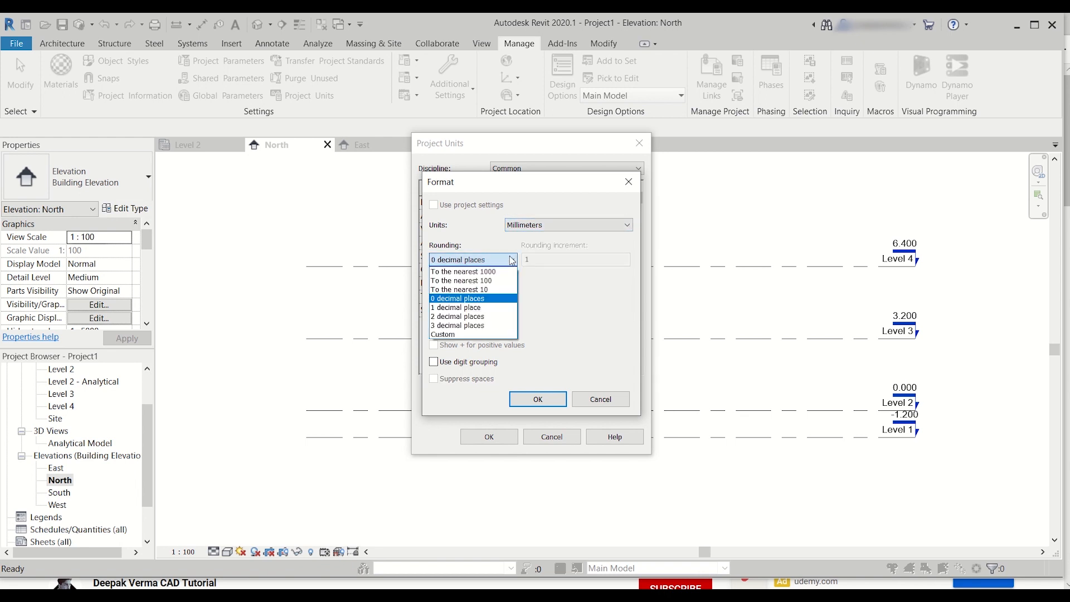
pyautogui.click(512, 260)
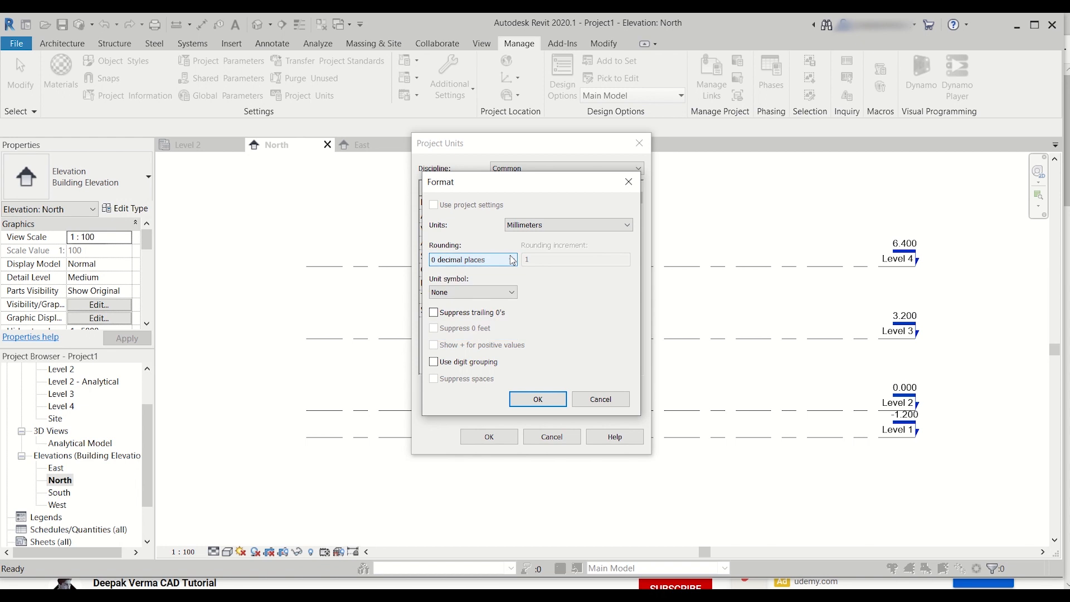
pyautogui.click(537, 399)
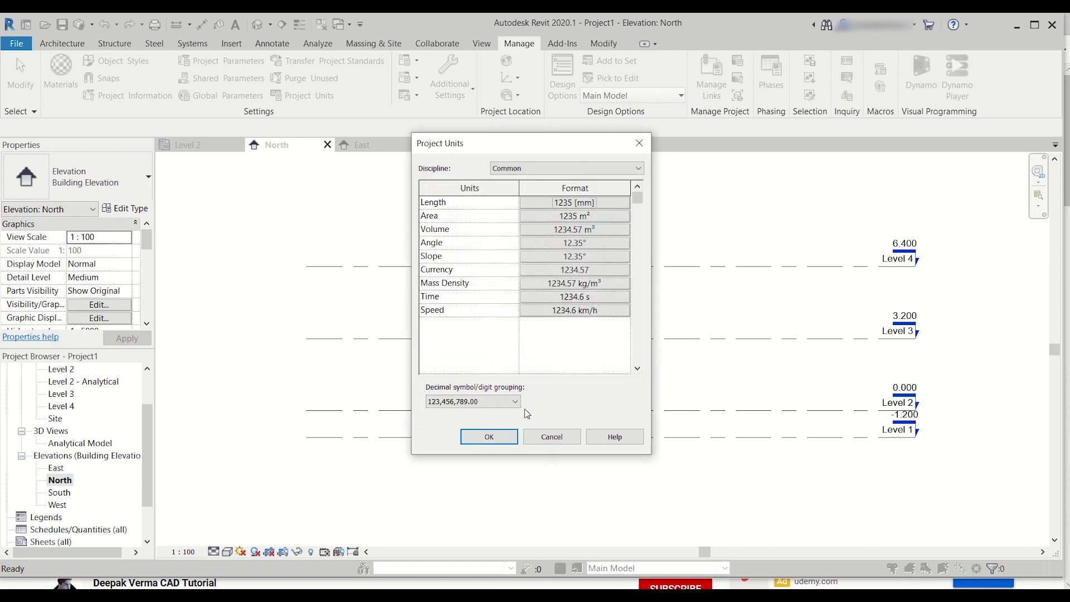
pyautogui.click(503, 438)
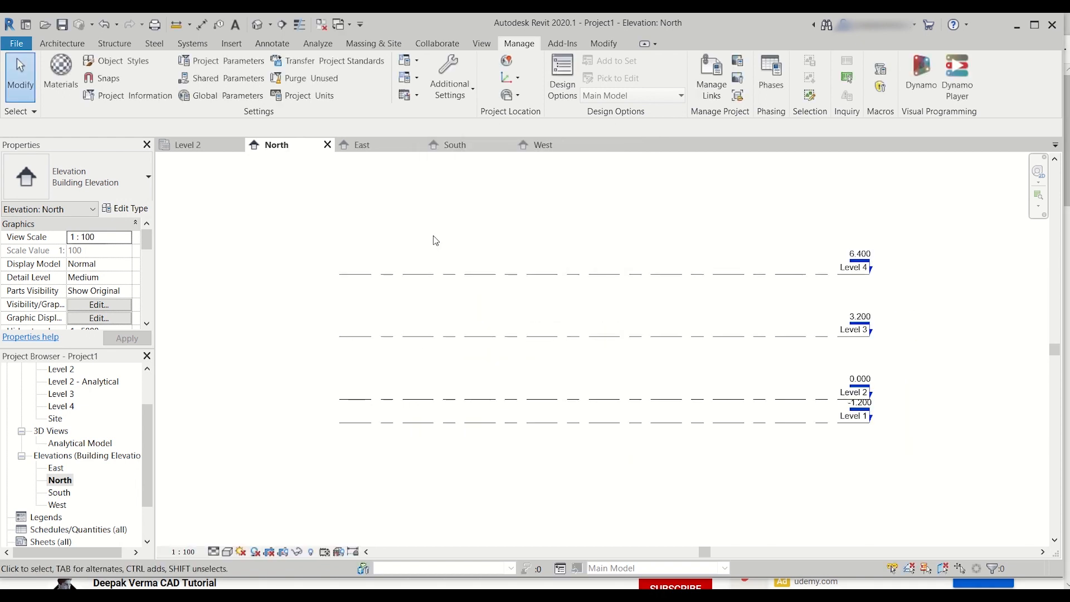